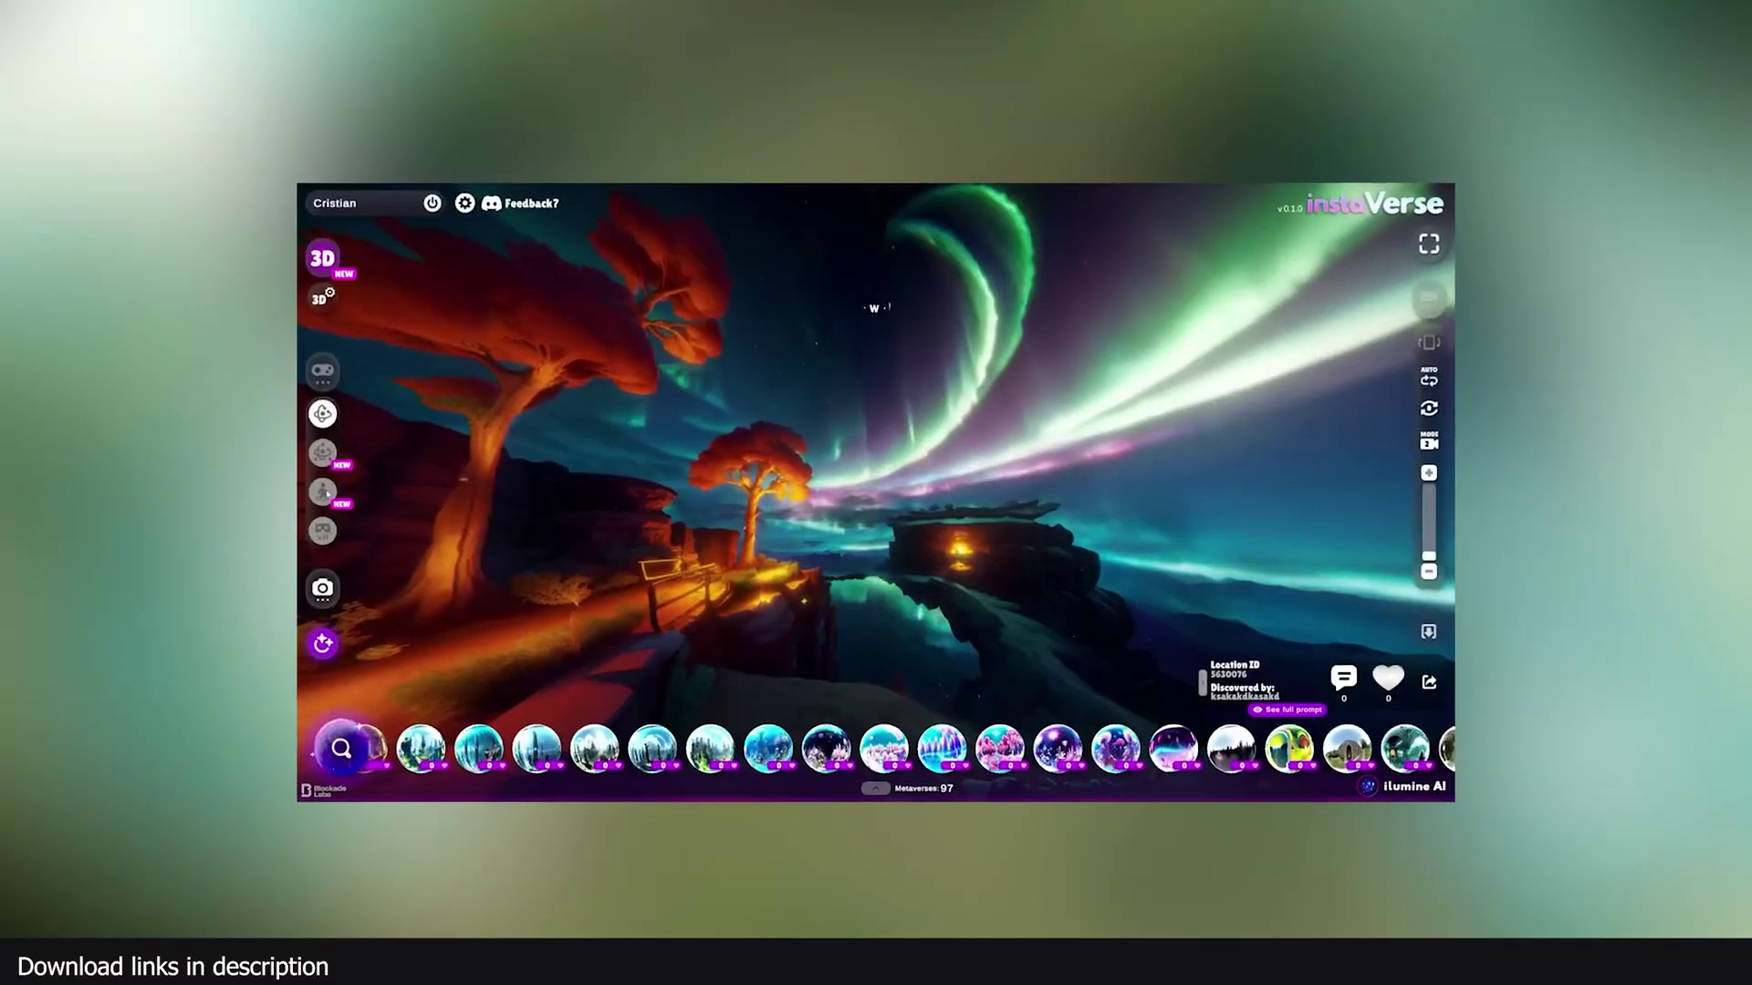
- Look at the download options for the current skybox's texture, depth map and 3D mesh, and return to the scene
left_click(325, 491)
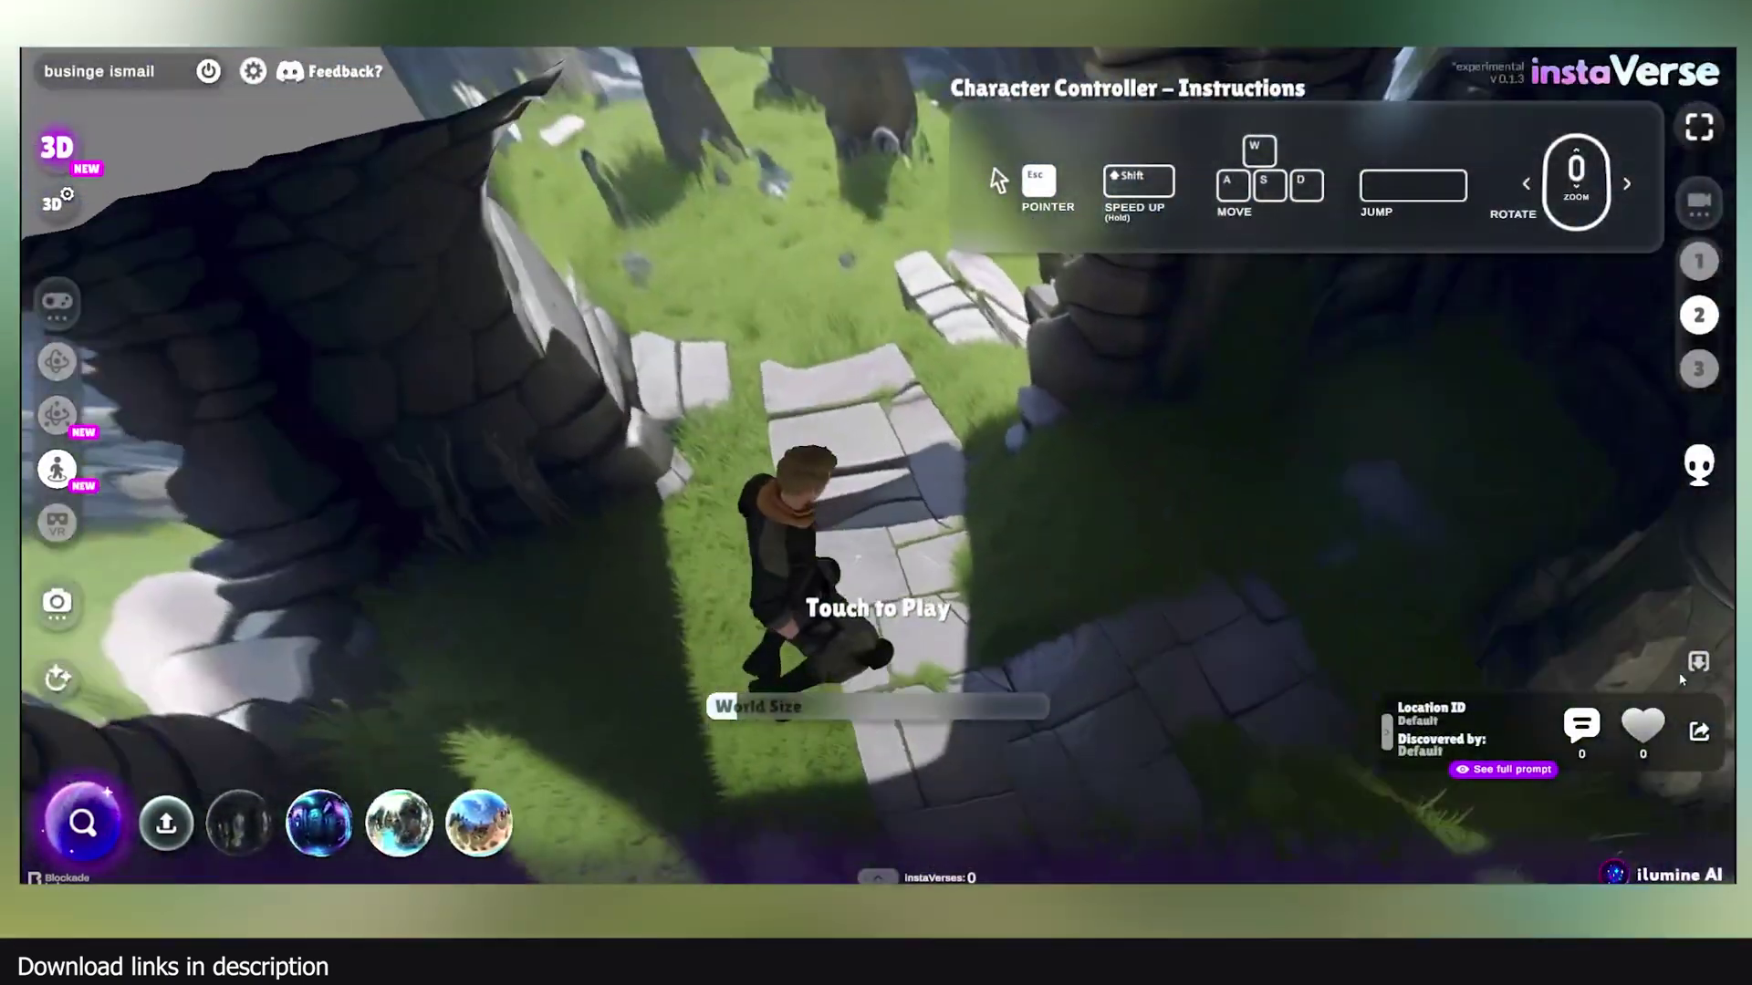
left_click(1698, 664)
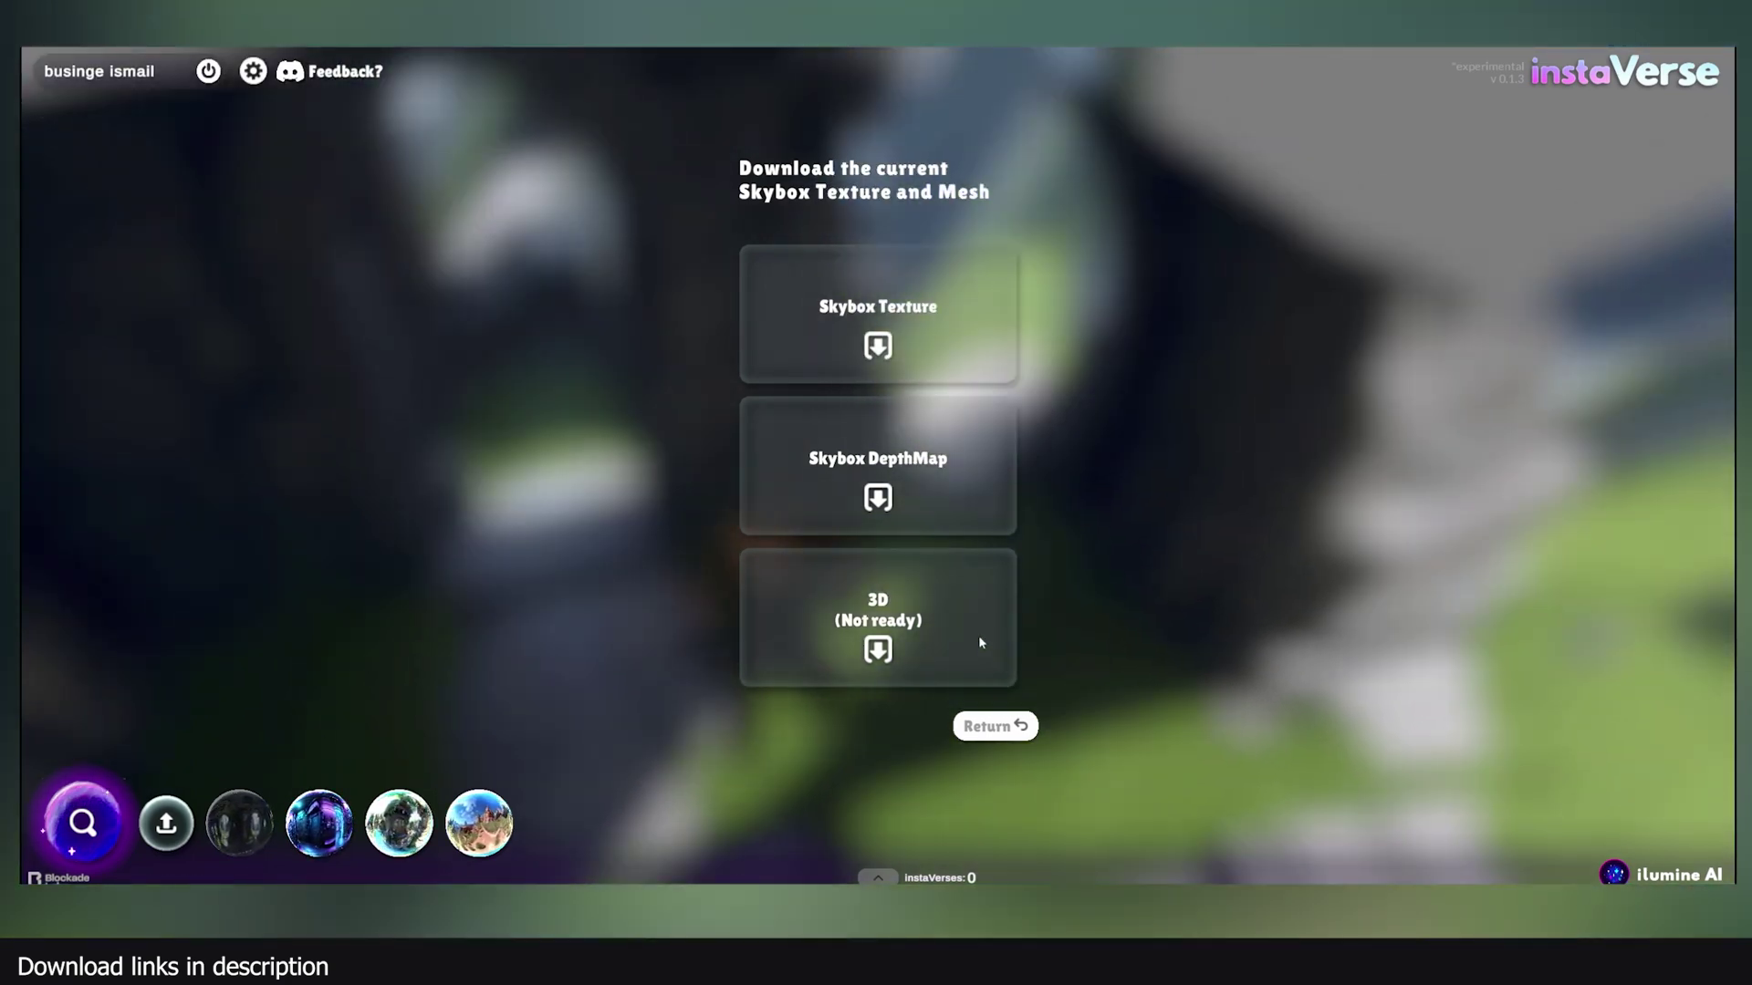
left_click(993, 726)
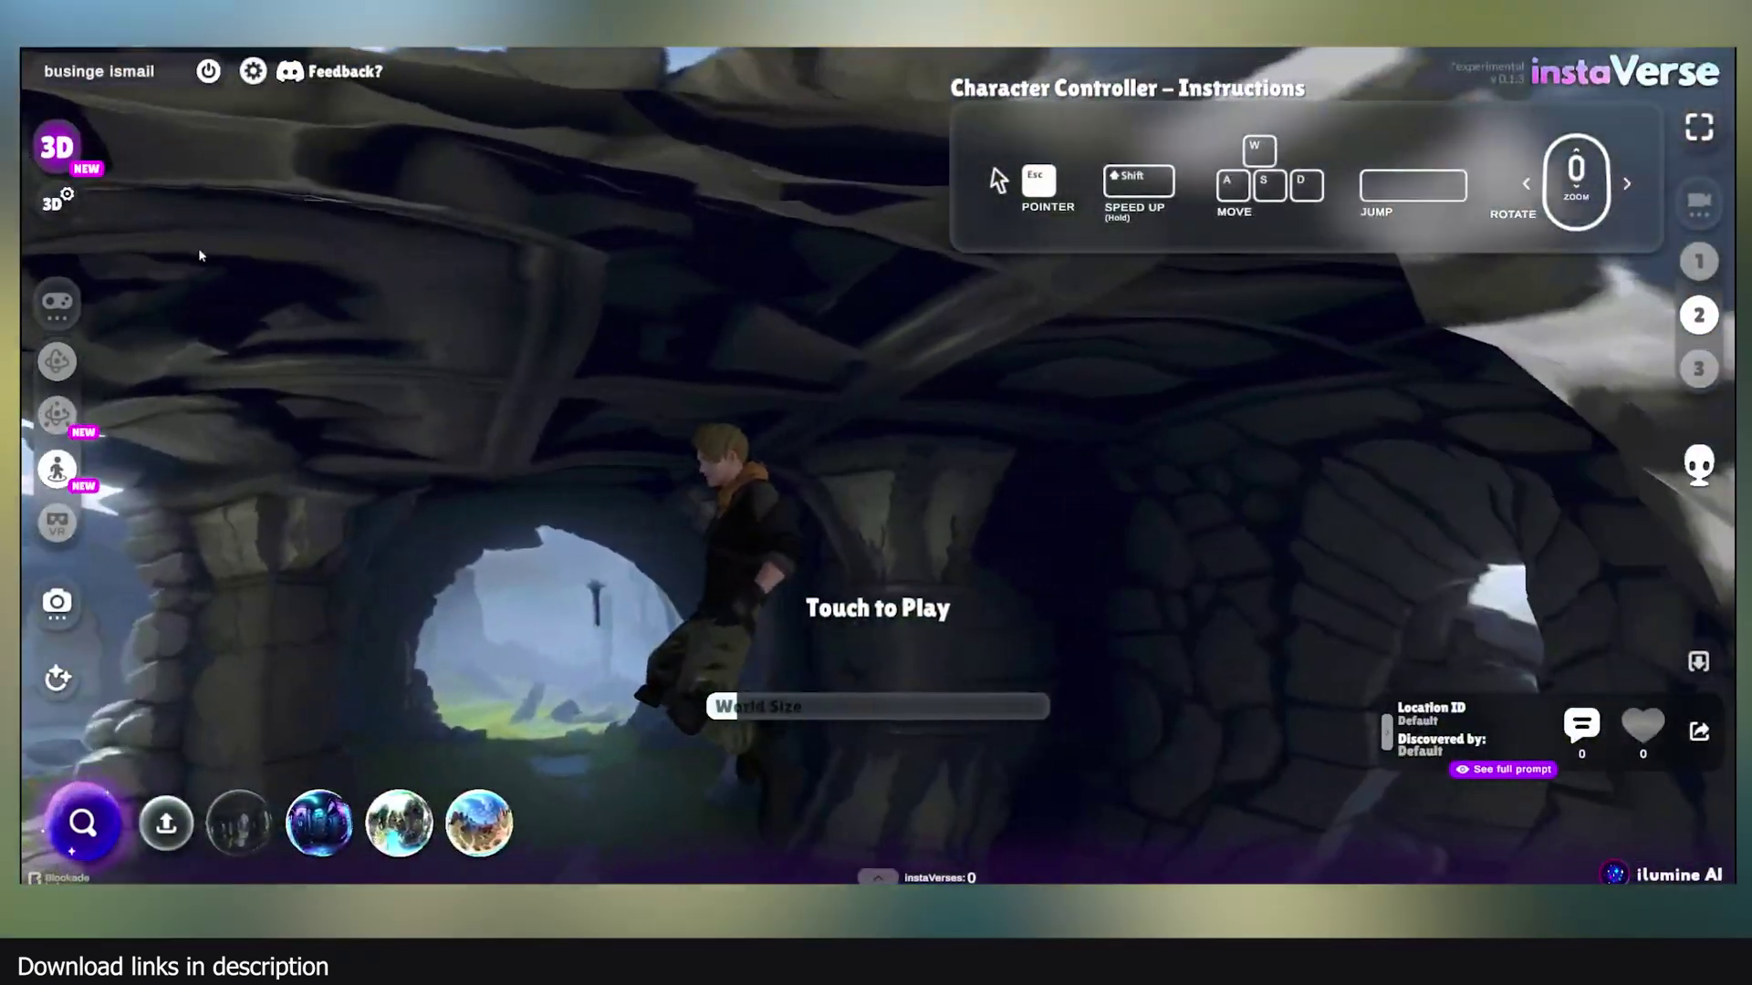
left_click_drag(199, 253, 208, 246)
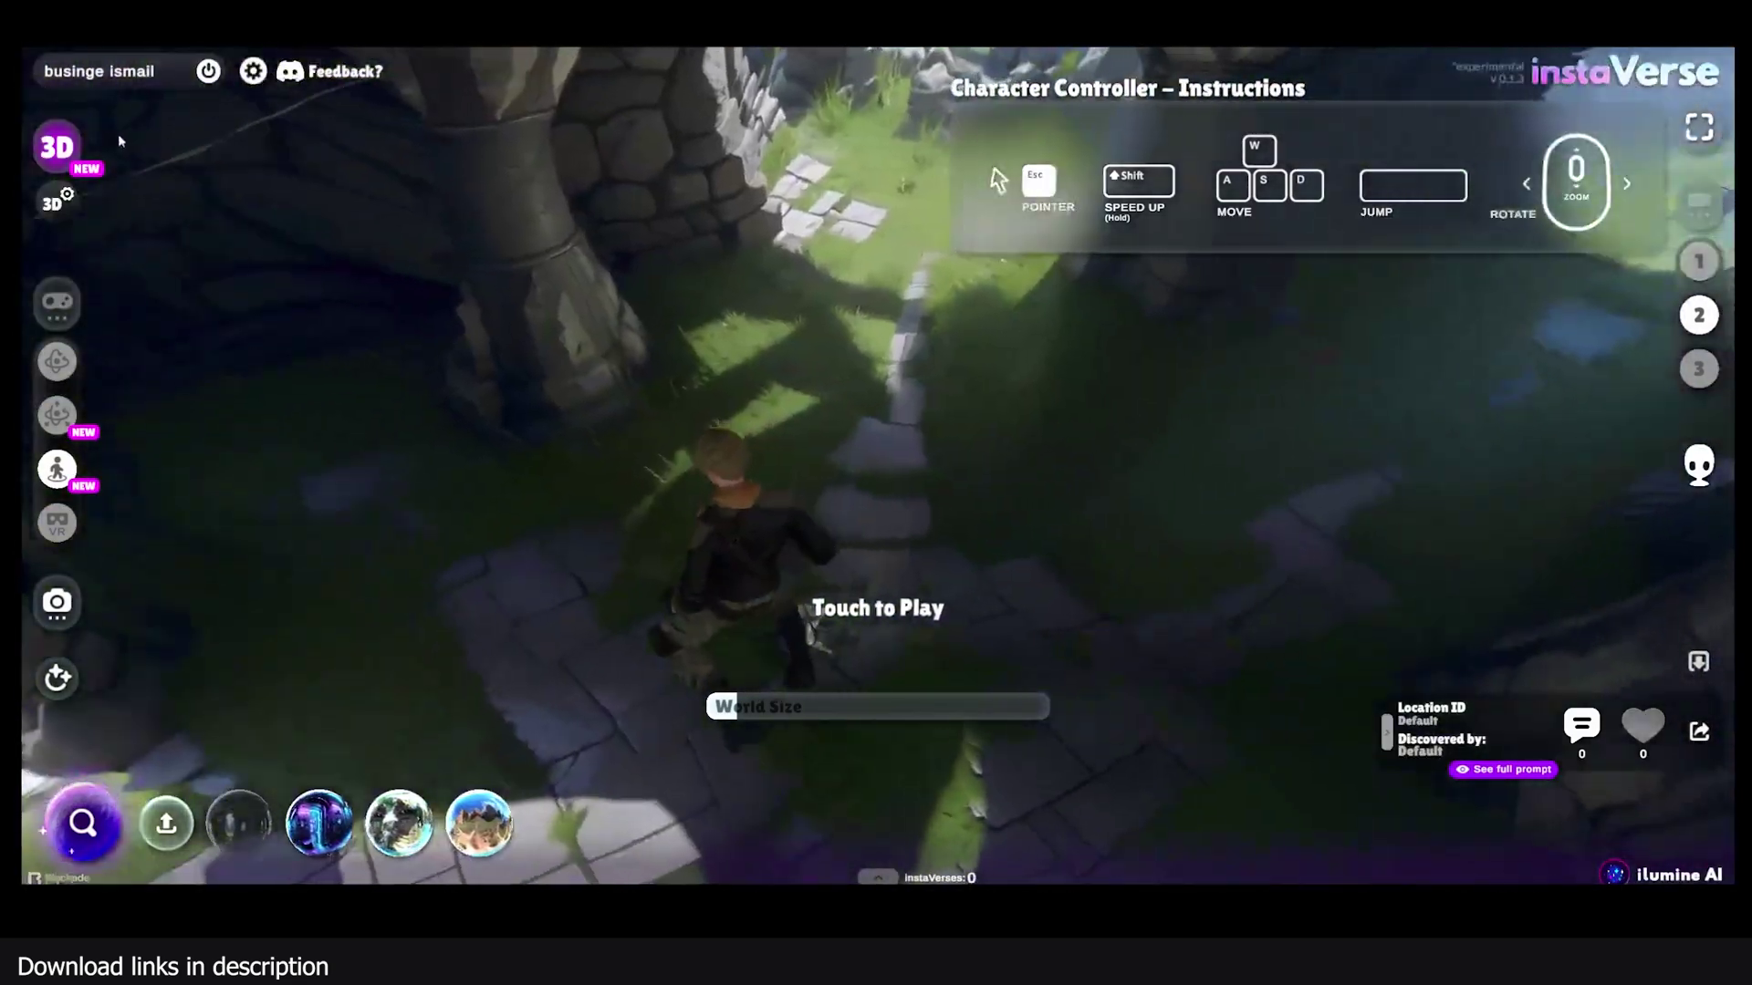
- Compare the stone ruins scene with its 3D version turned off and on again, looking around the flat skybox
left_click(56, 147)
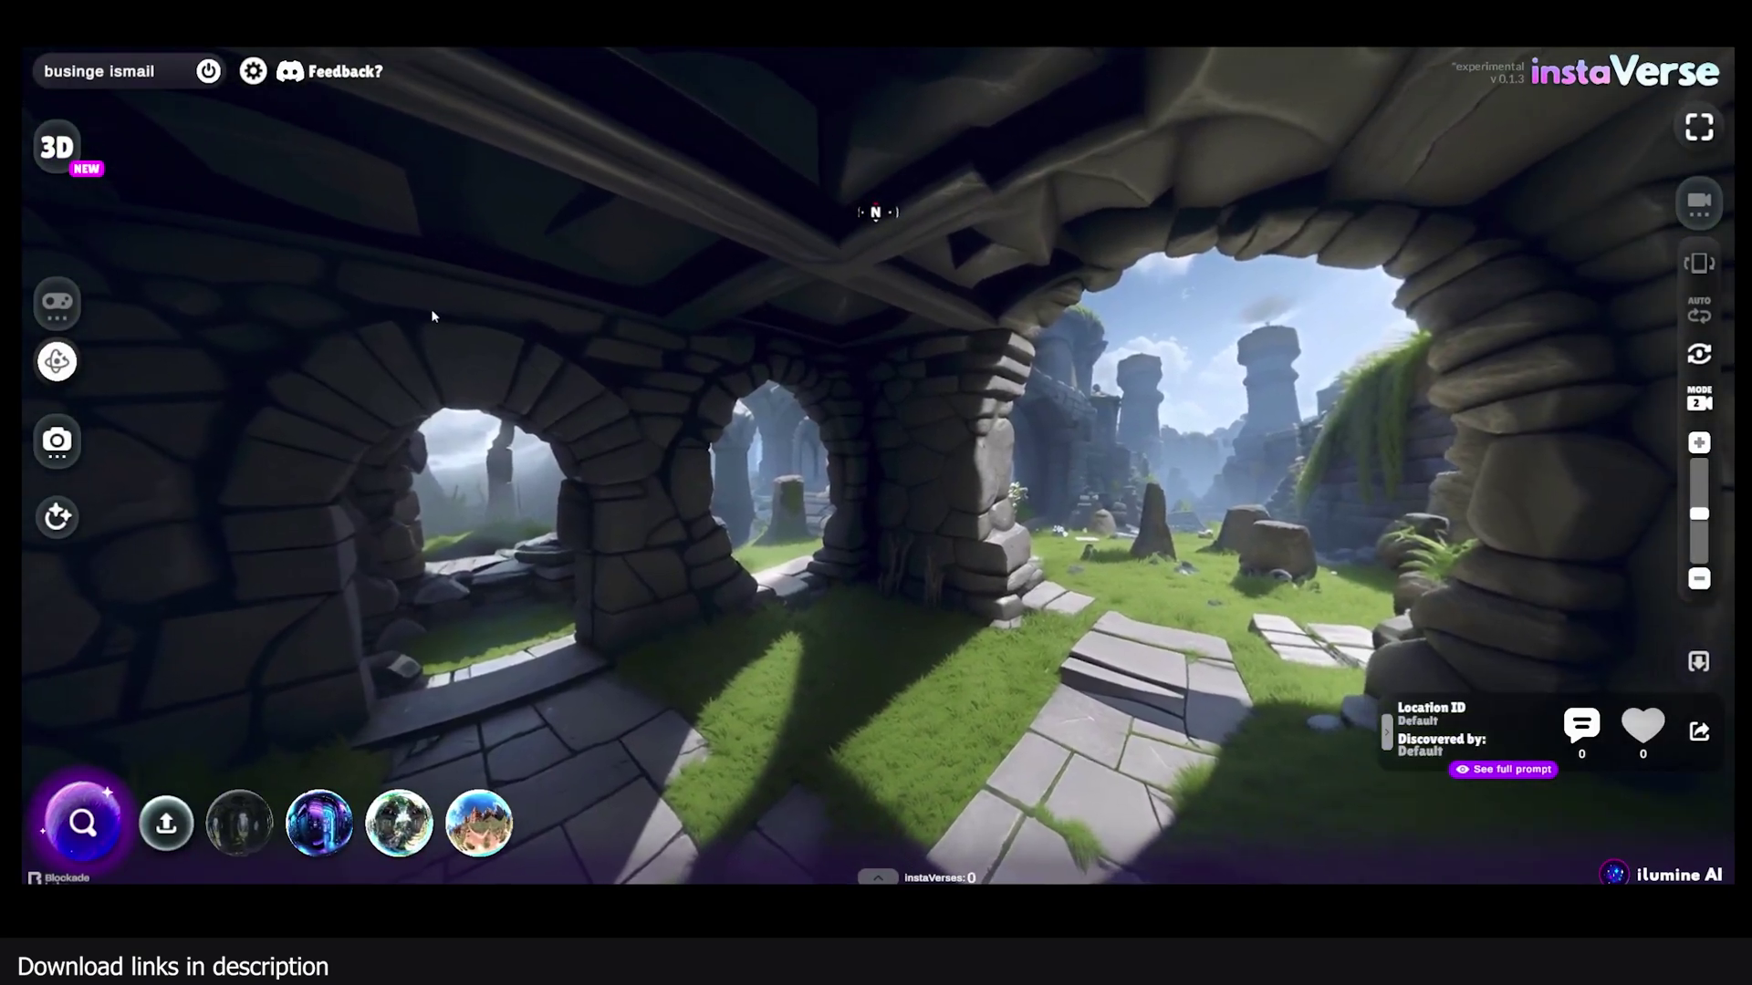
left_click_drag(433, 315, 1059, 407)
left_click_drag(606, 383, 1229, 459)
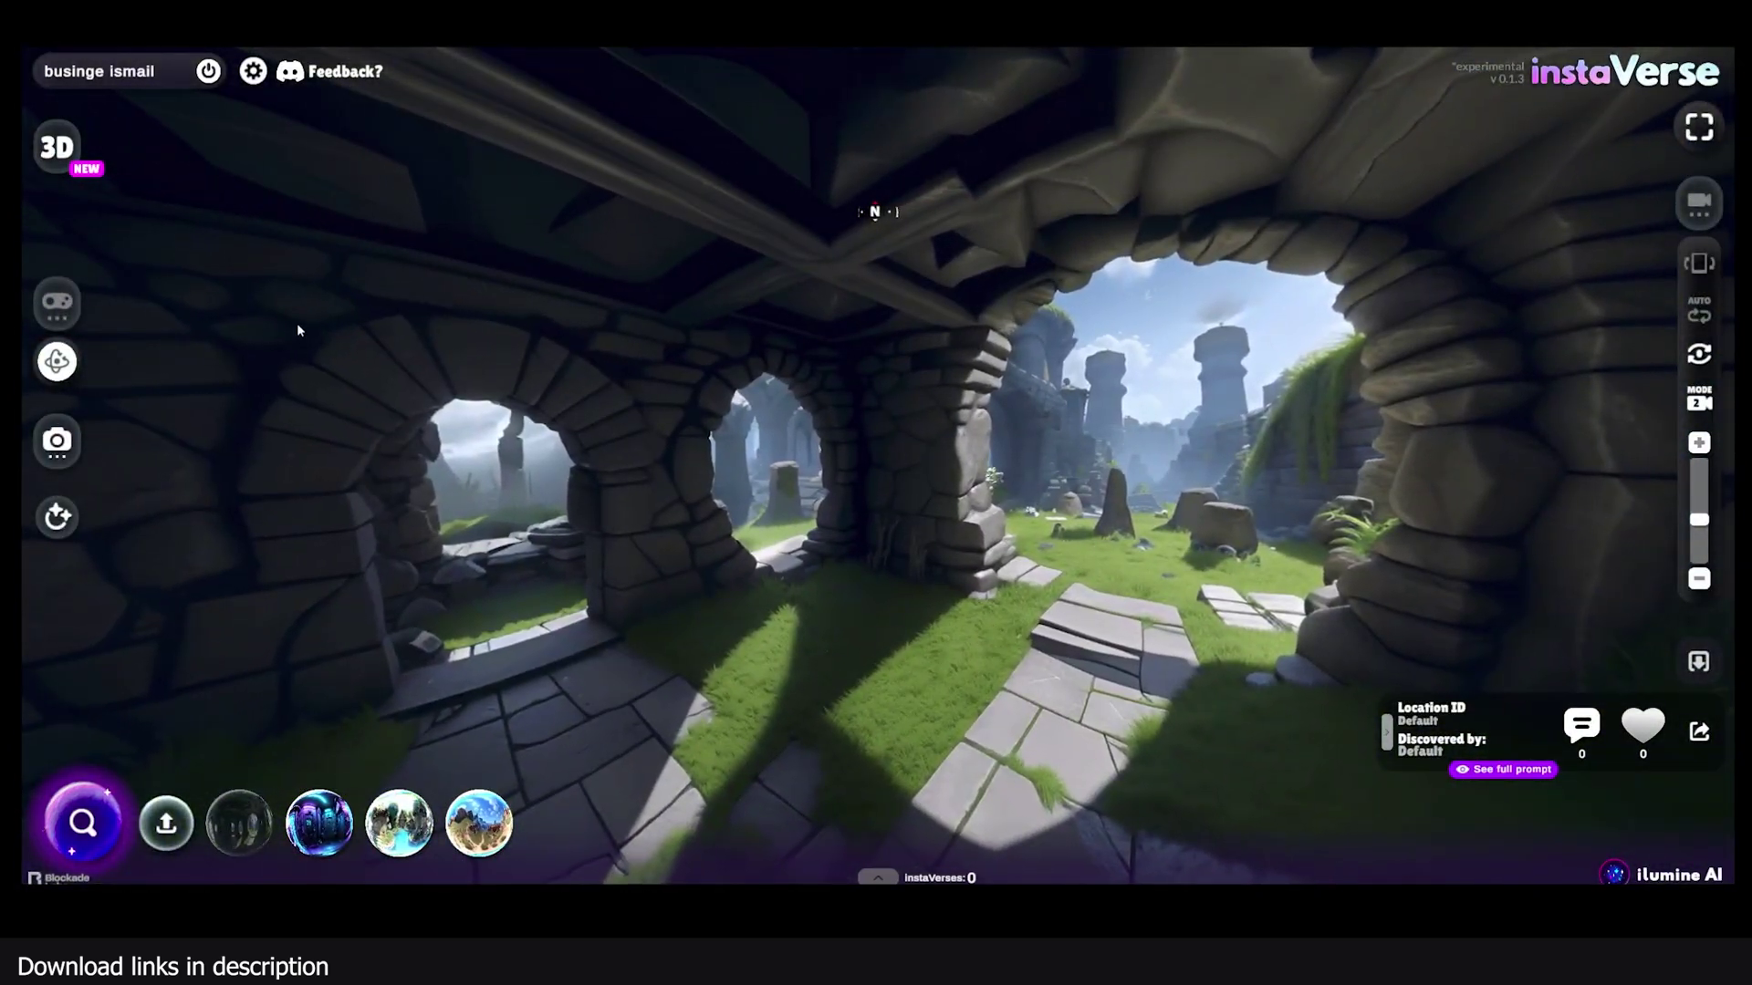
left_click(63, 160)
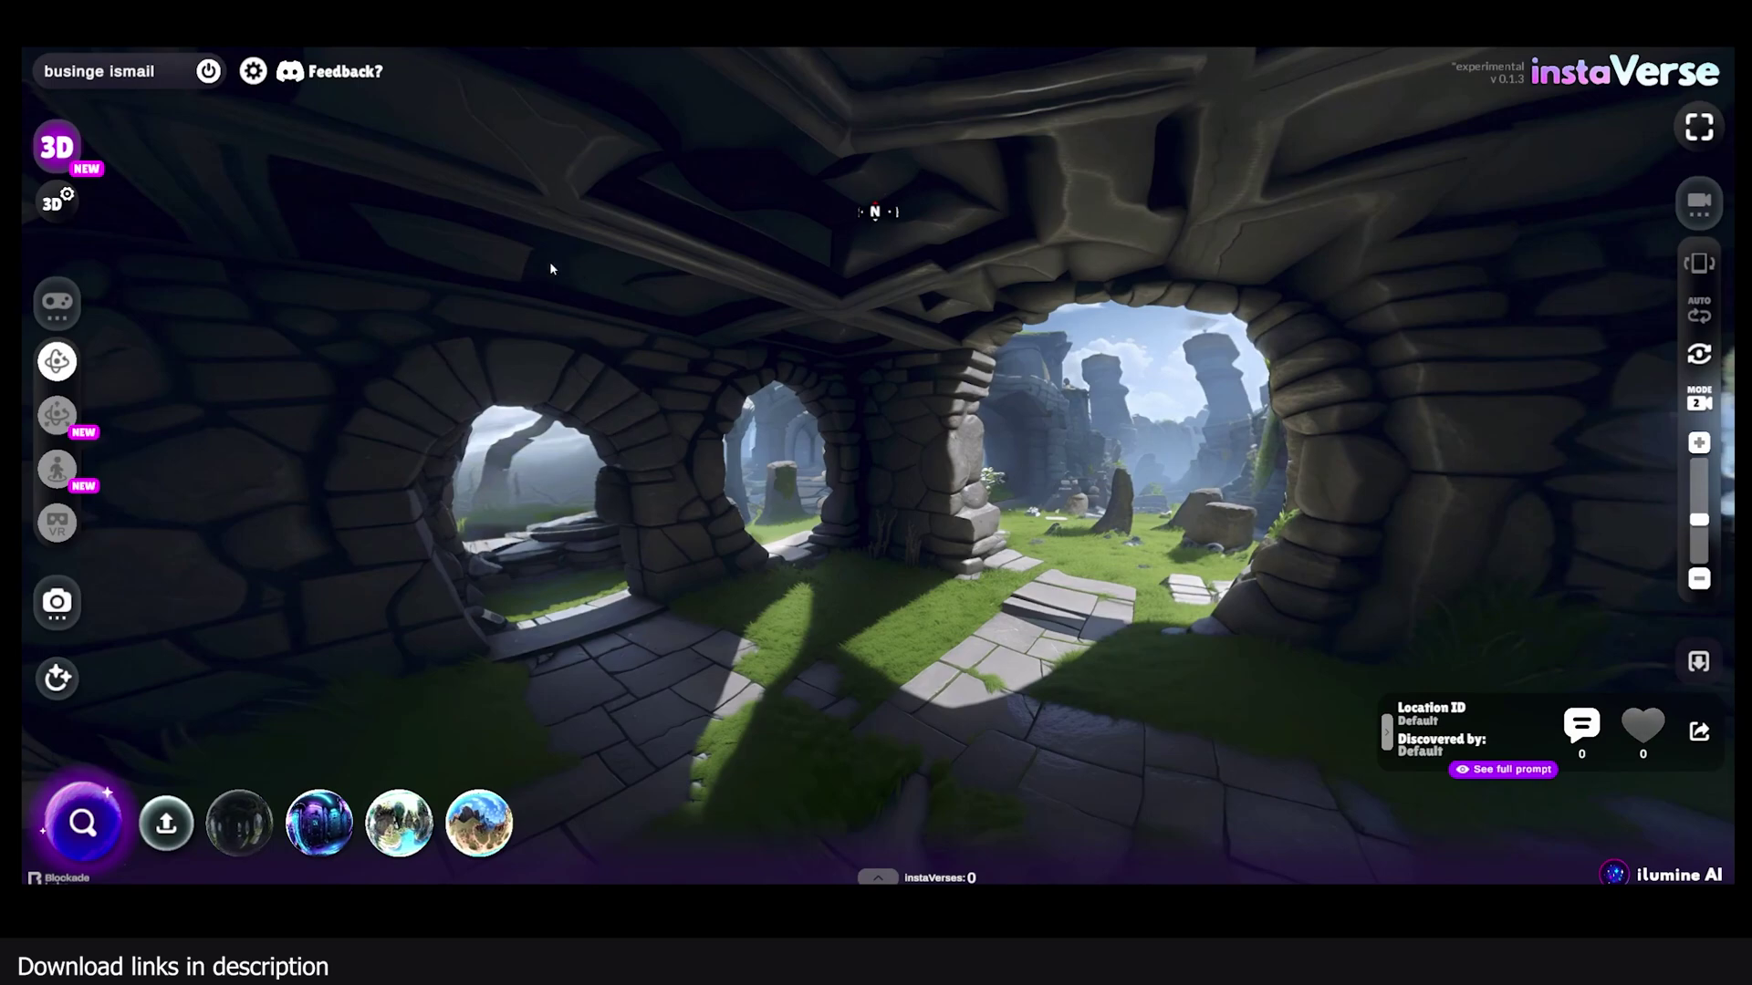
- Show the ruins scene's 3D mesh settings and walk the character through the scene in character mode
left_click(75, 206)
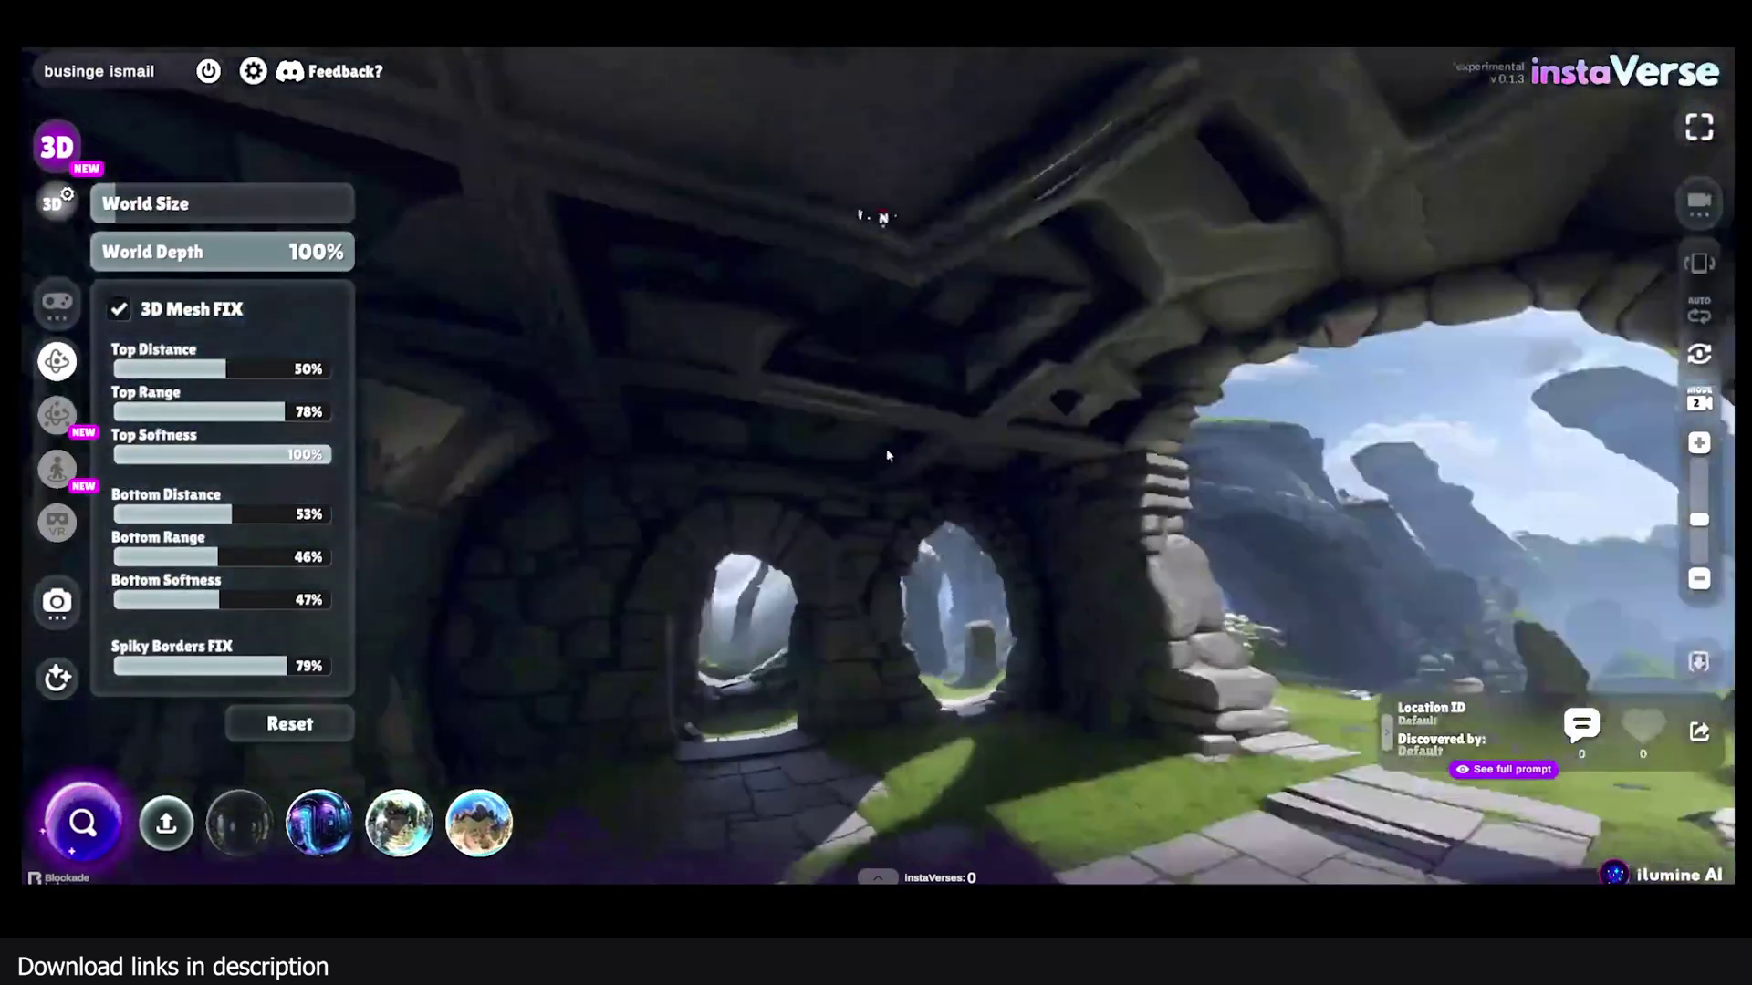
left_click_drag(887, 455, 830, 344)
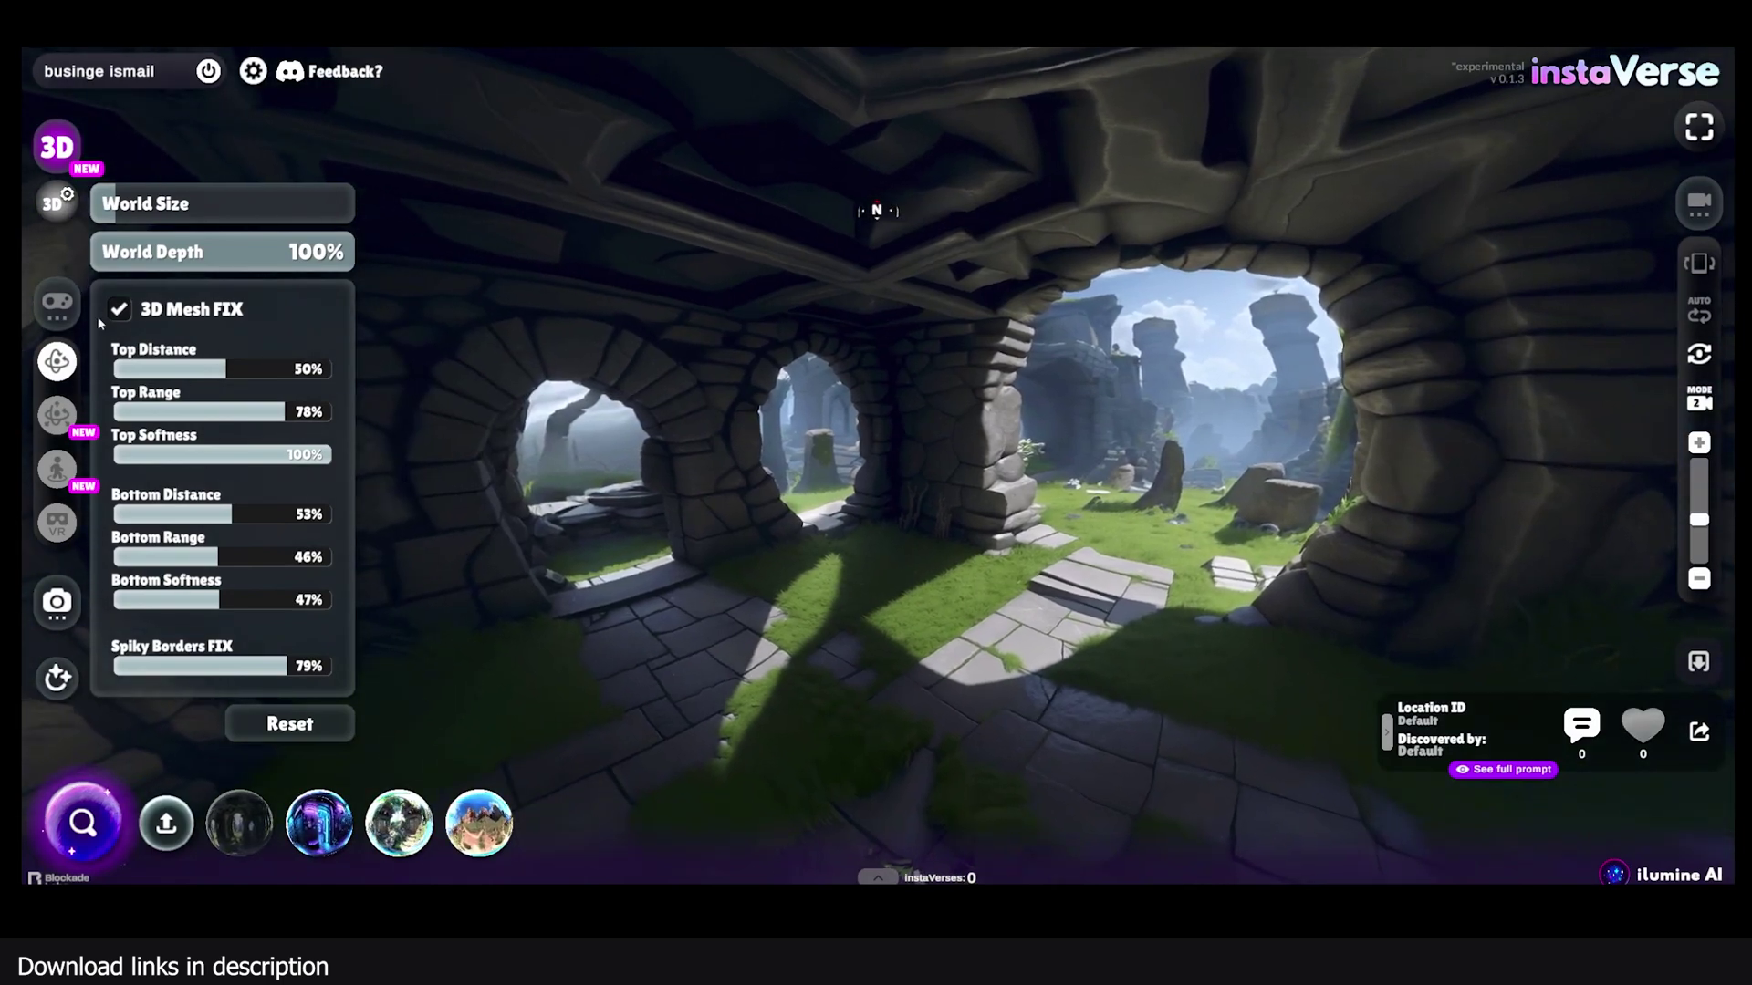
left_click(58, 308)
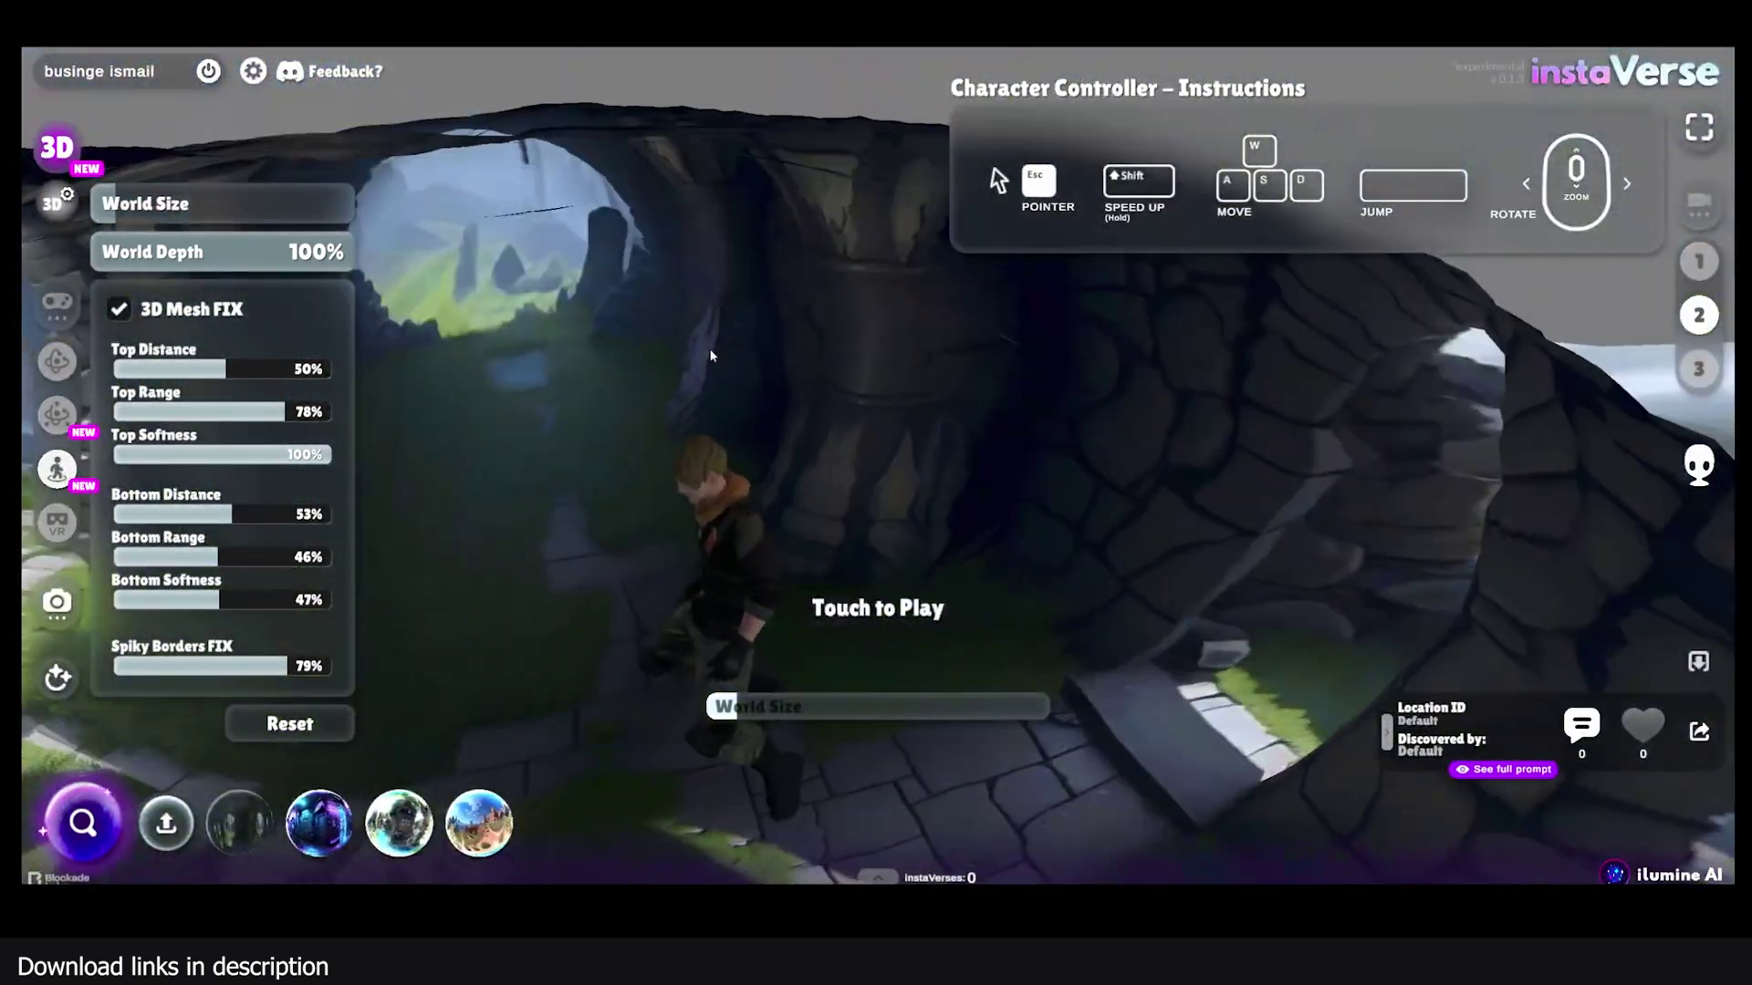
left_click(883, 551)
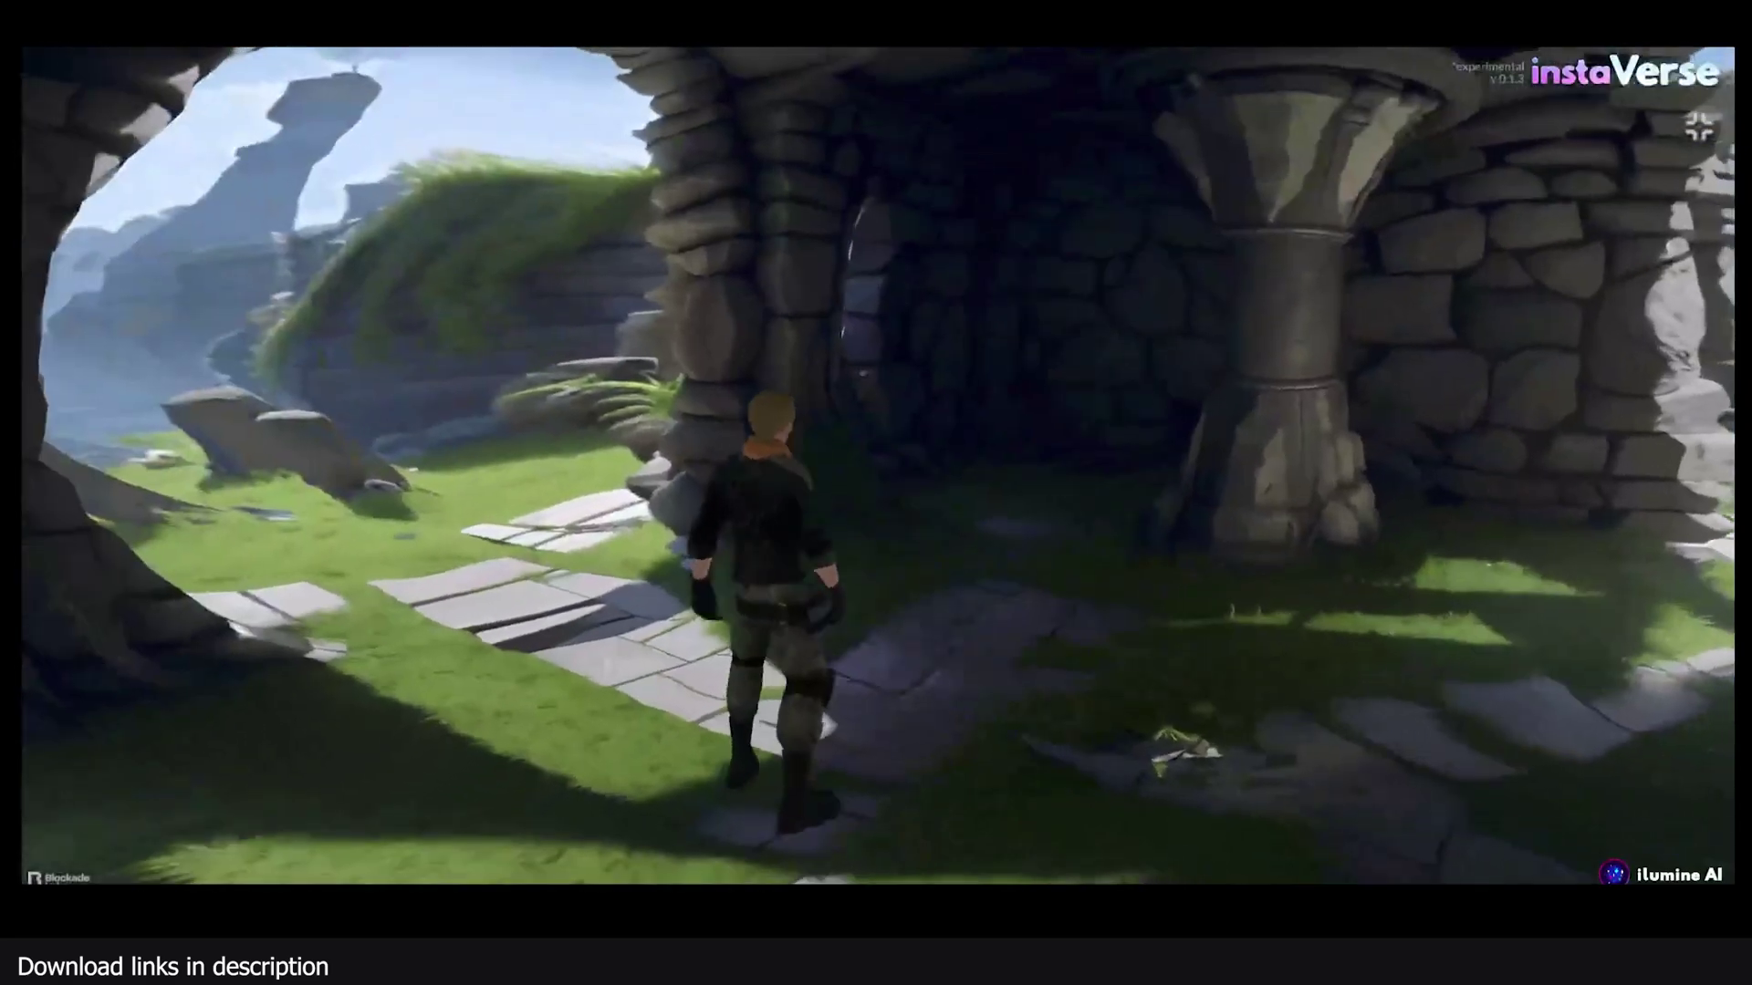
key("w")
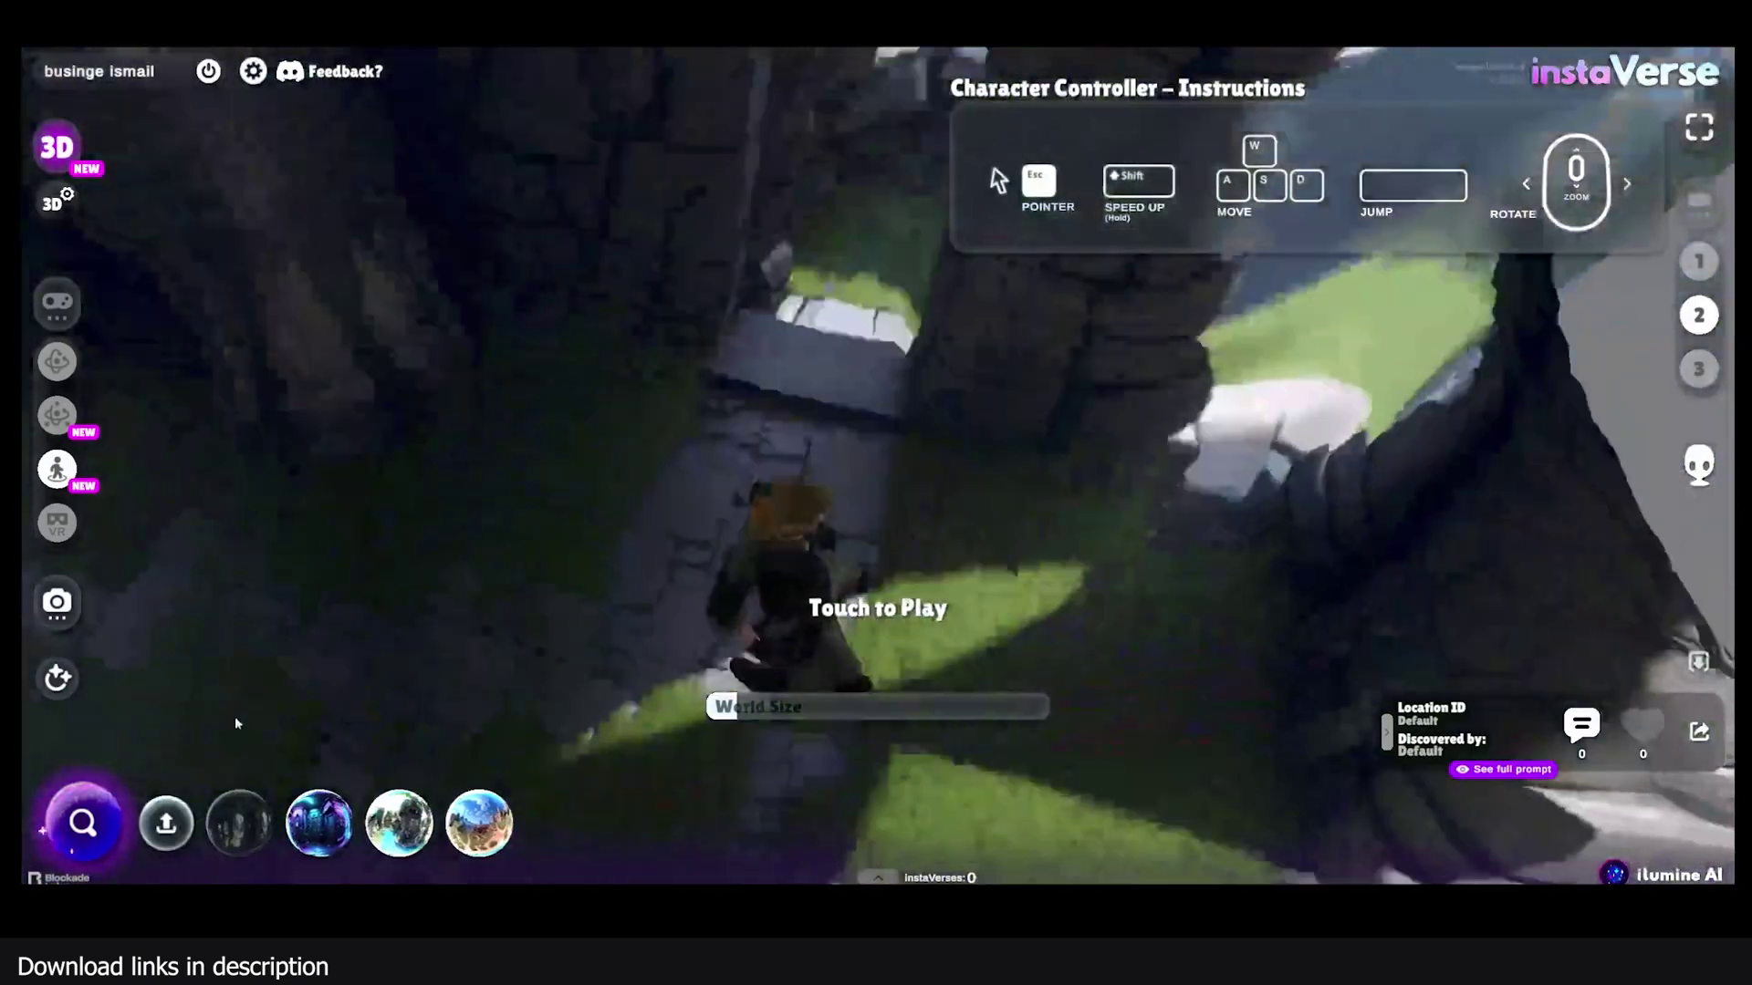
left_click(178, 826)
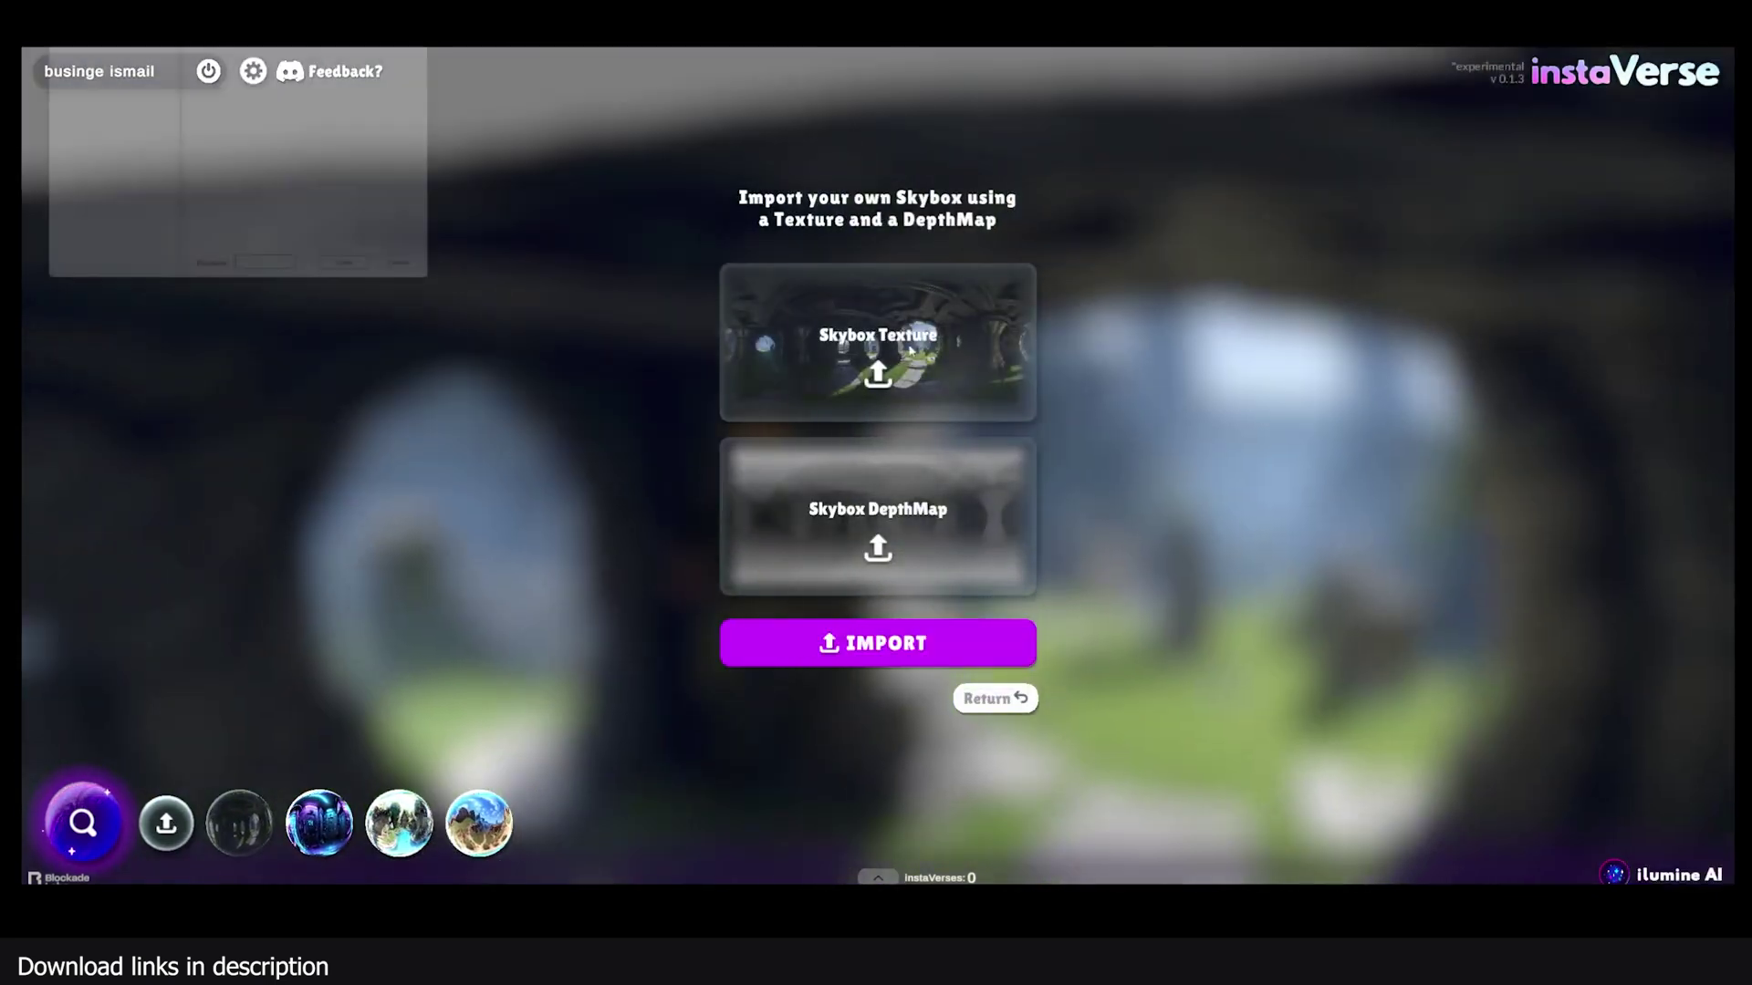
left_click(910, 350)
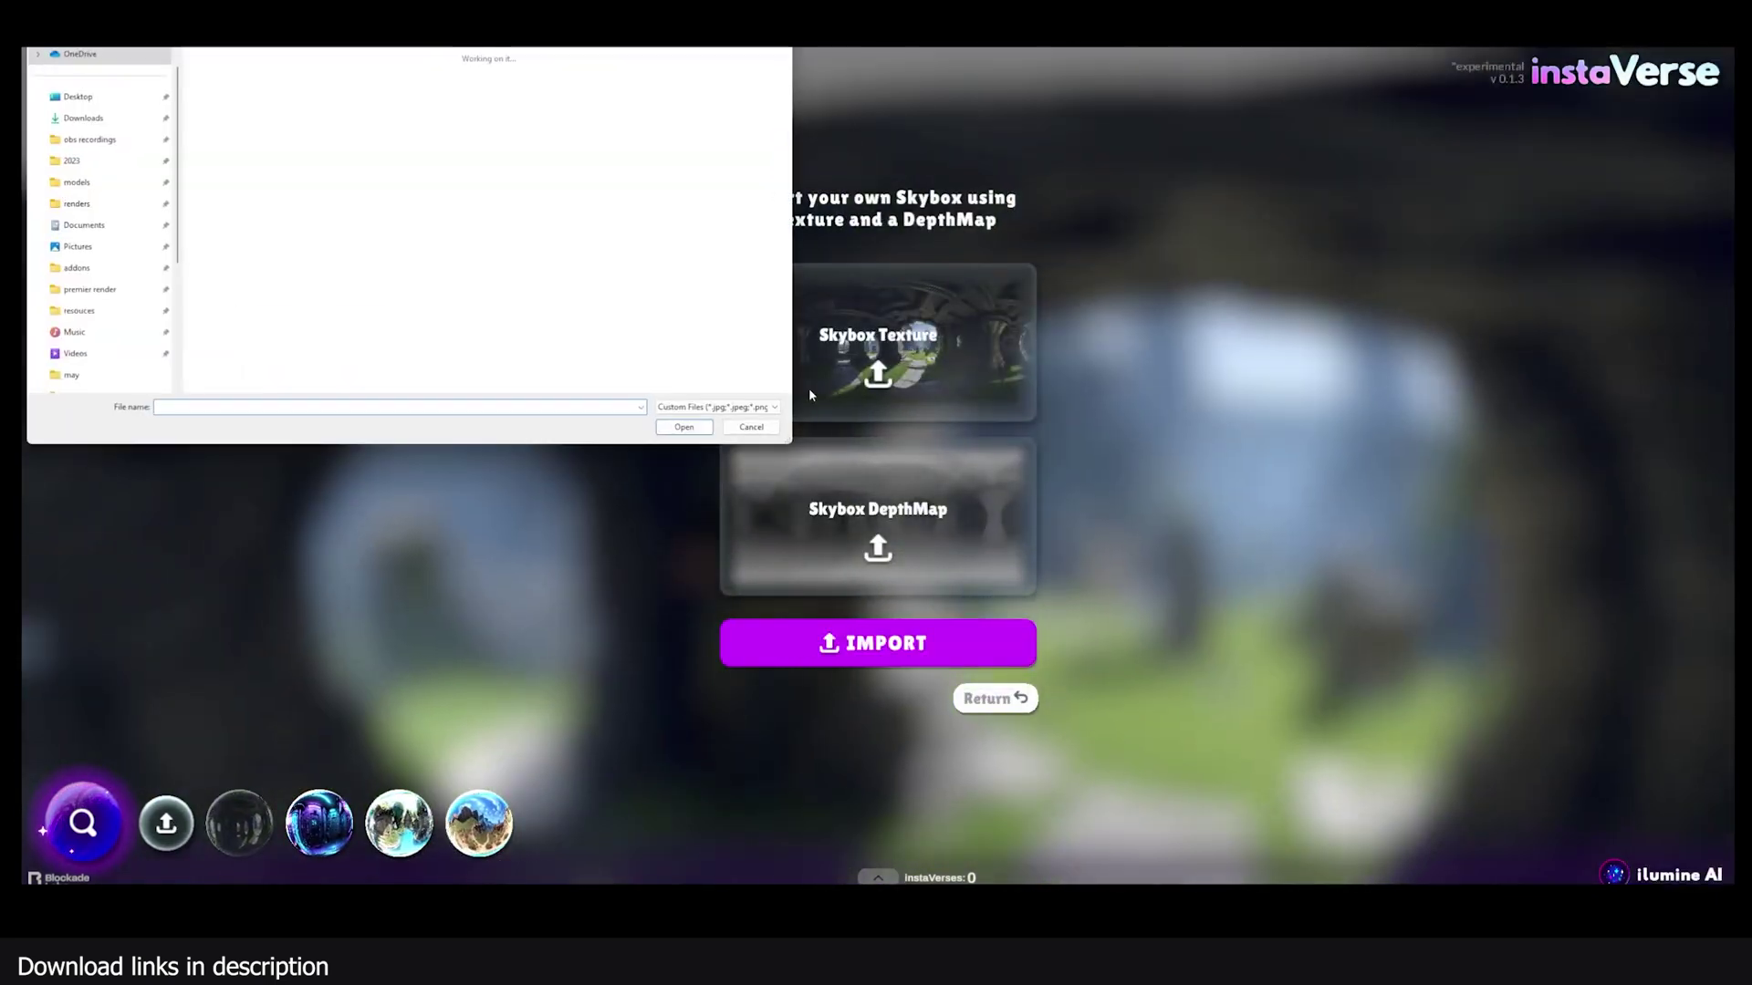
left_click(771, 429)
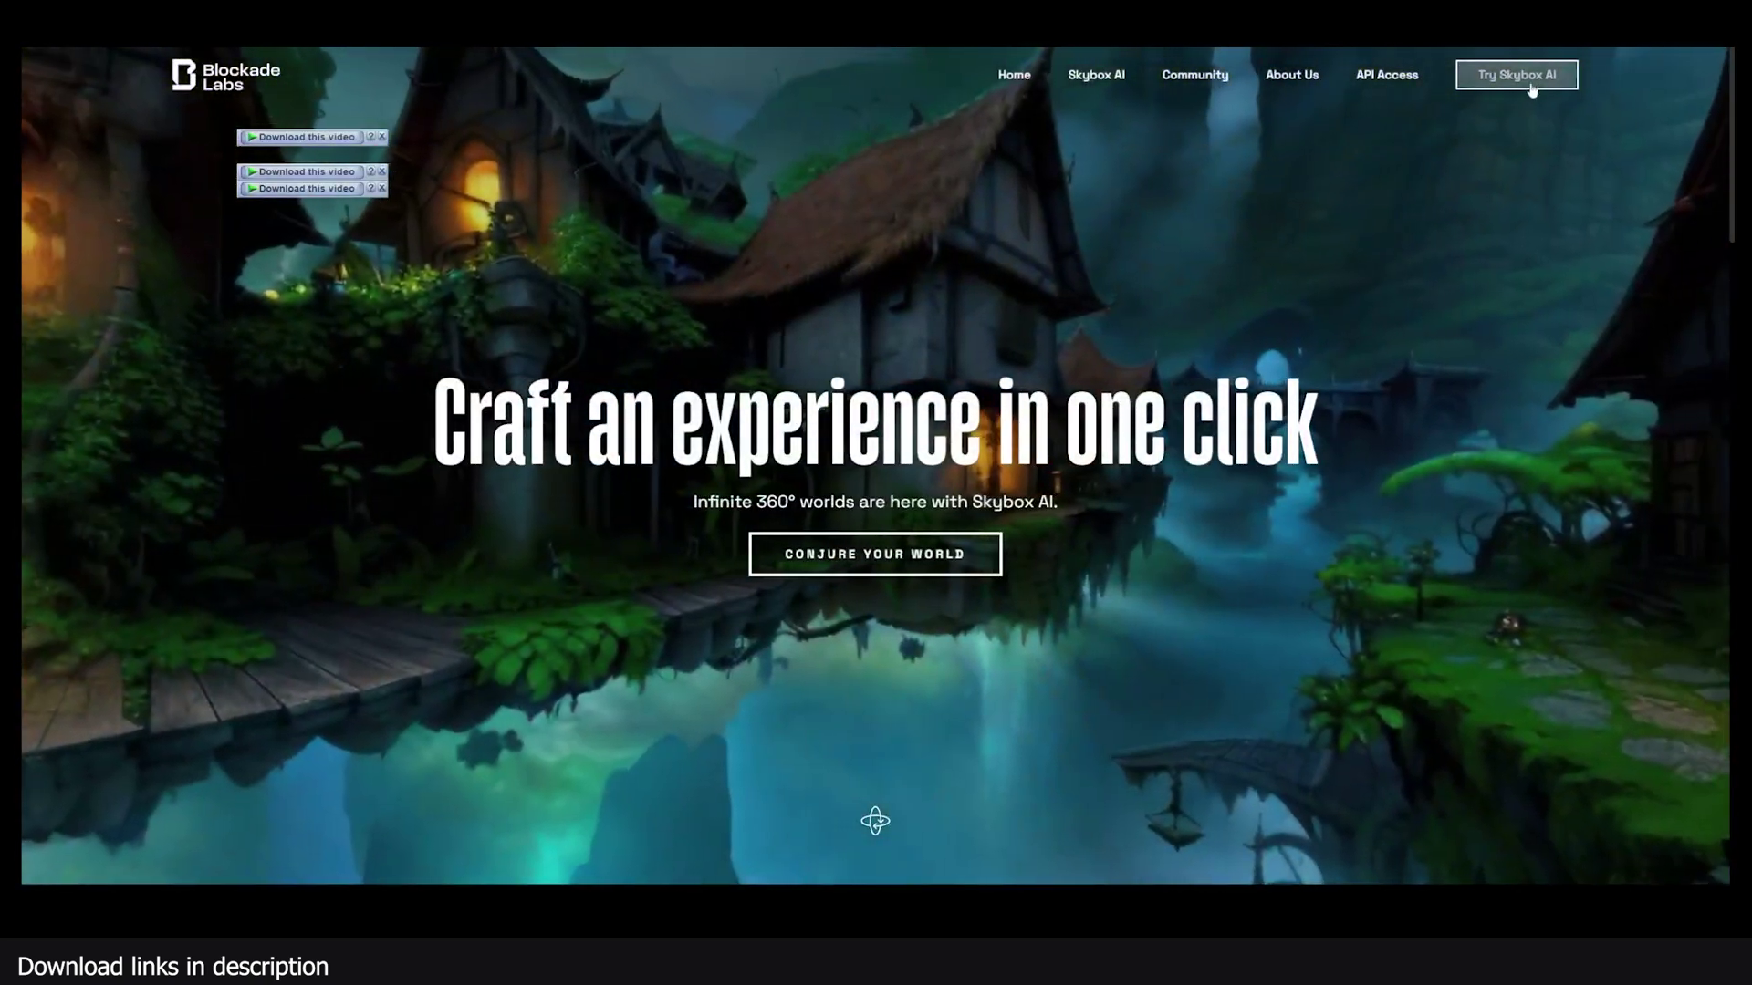
- Open Blockade Labs' Skybox AI and generate a world from "river and a forest with a path" in Anime Art Style
left_click(1525, 79)
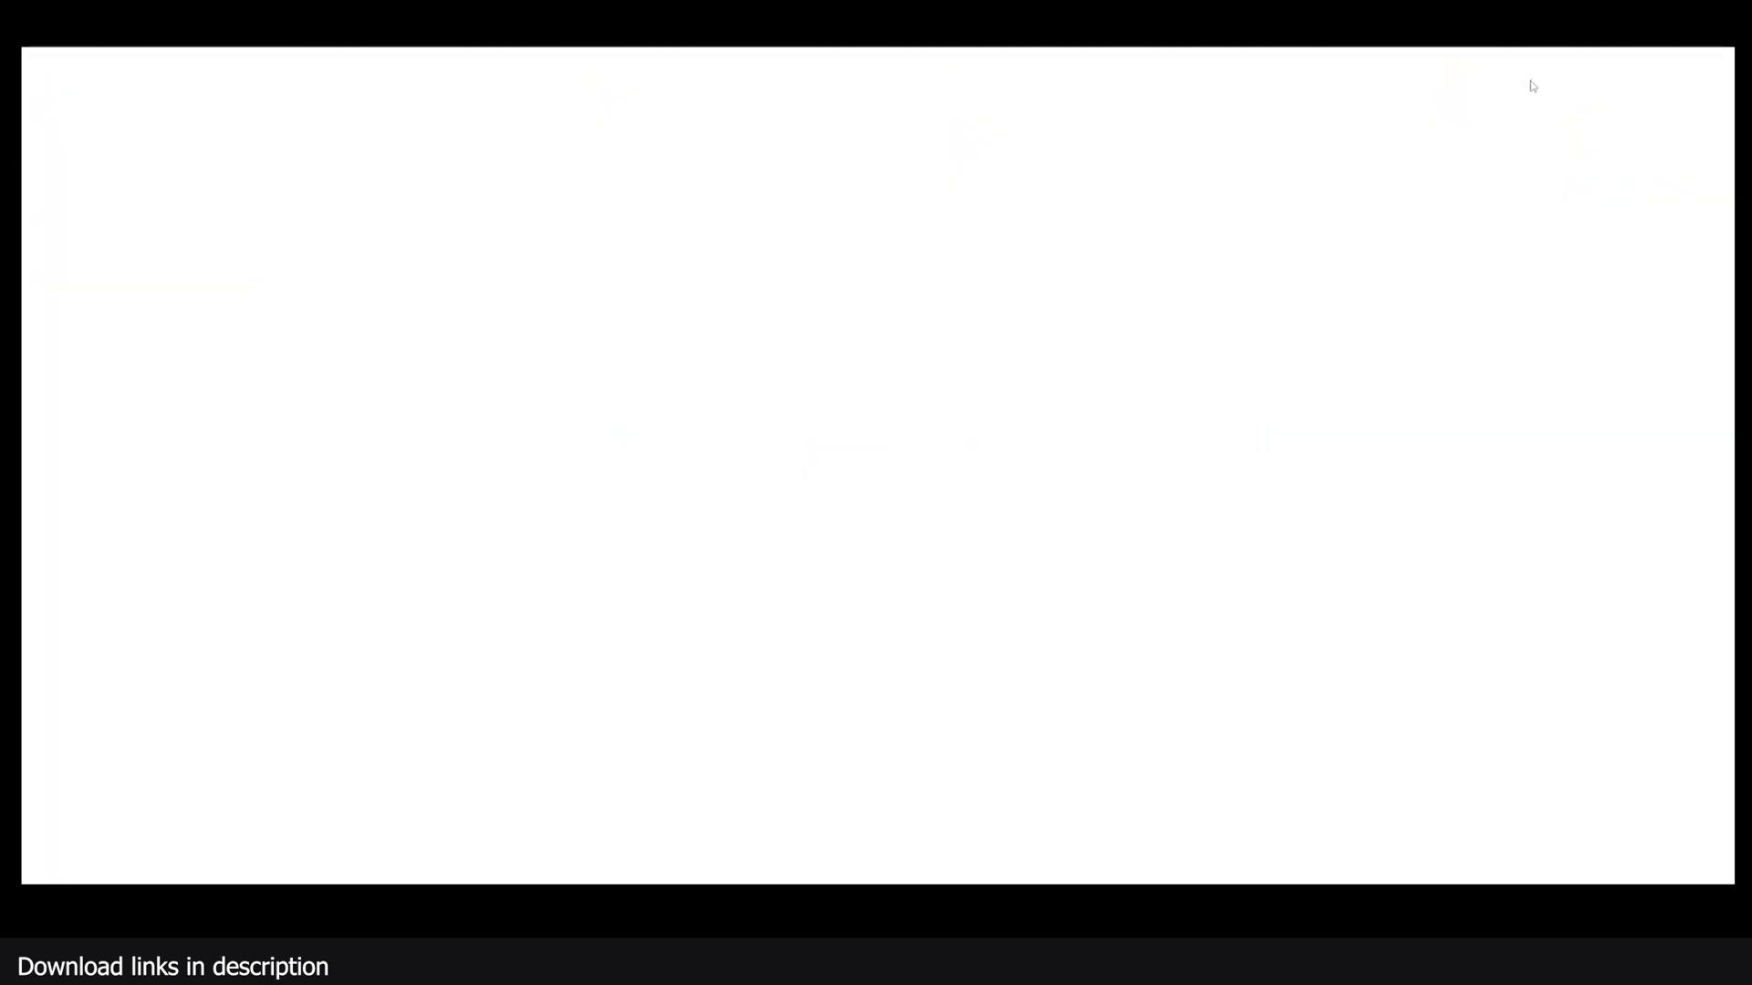
left_click(660, 829)
type("river and a forest")
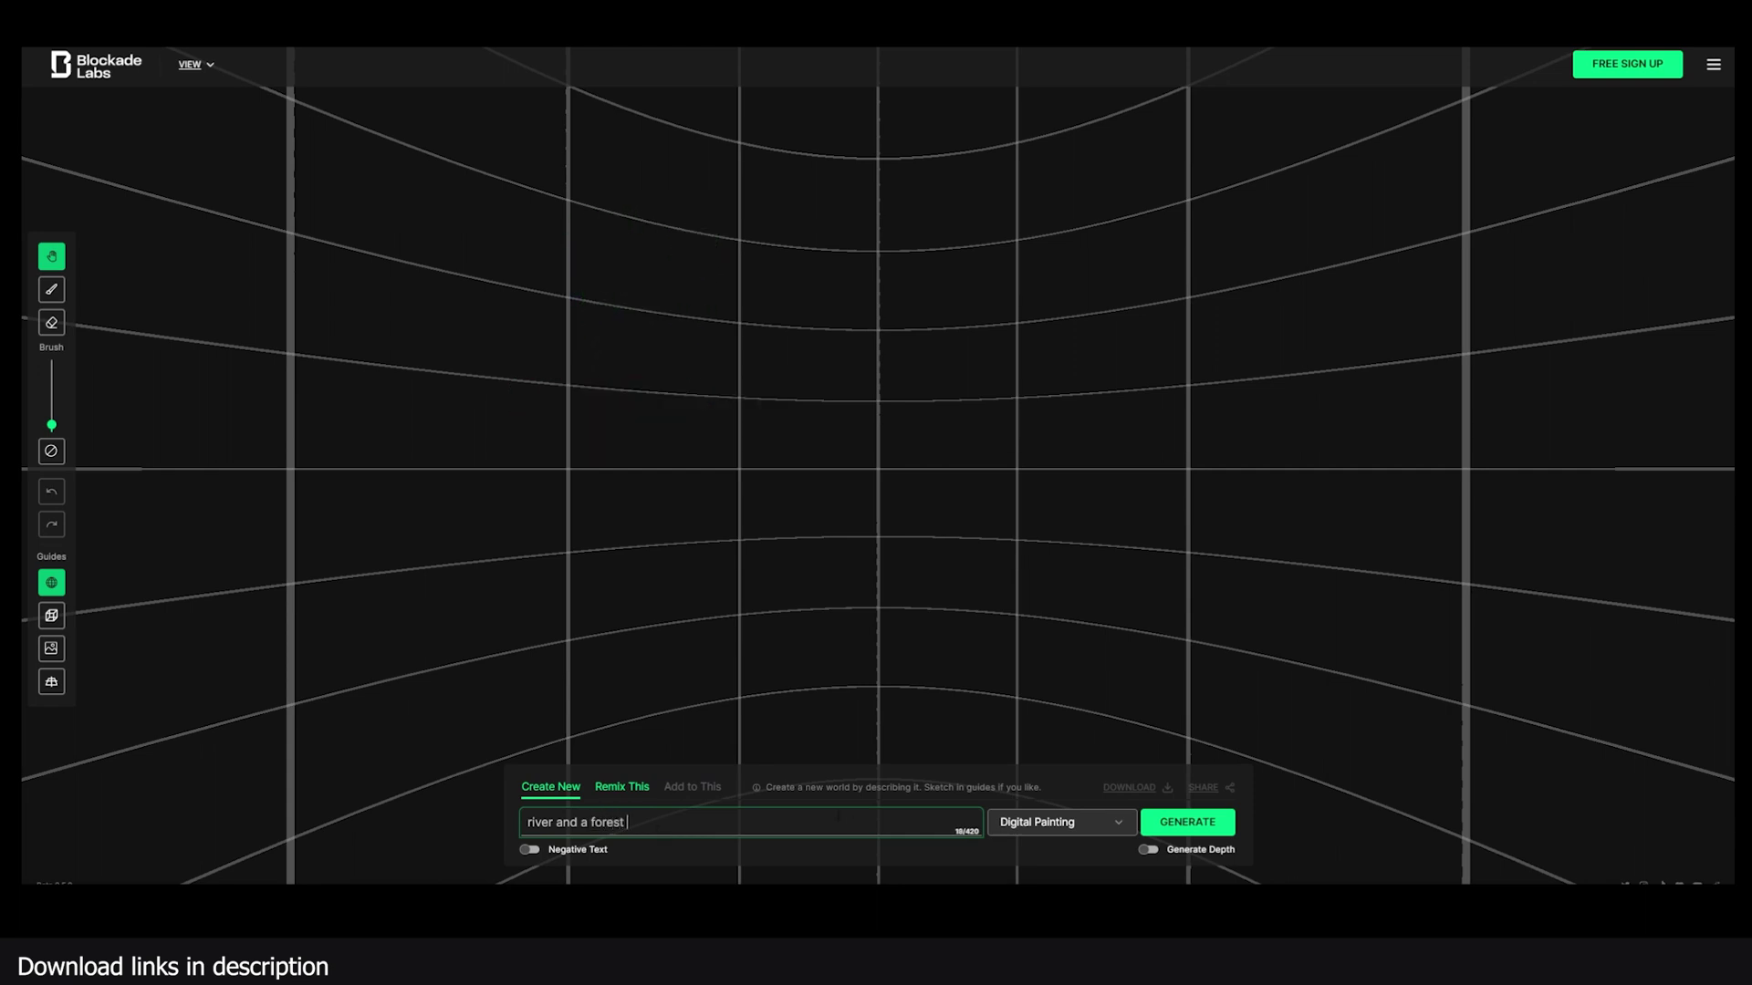
type("h a pa")
left_click(1054, 825)
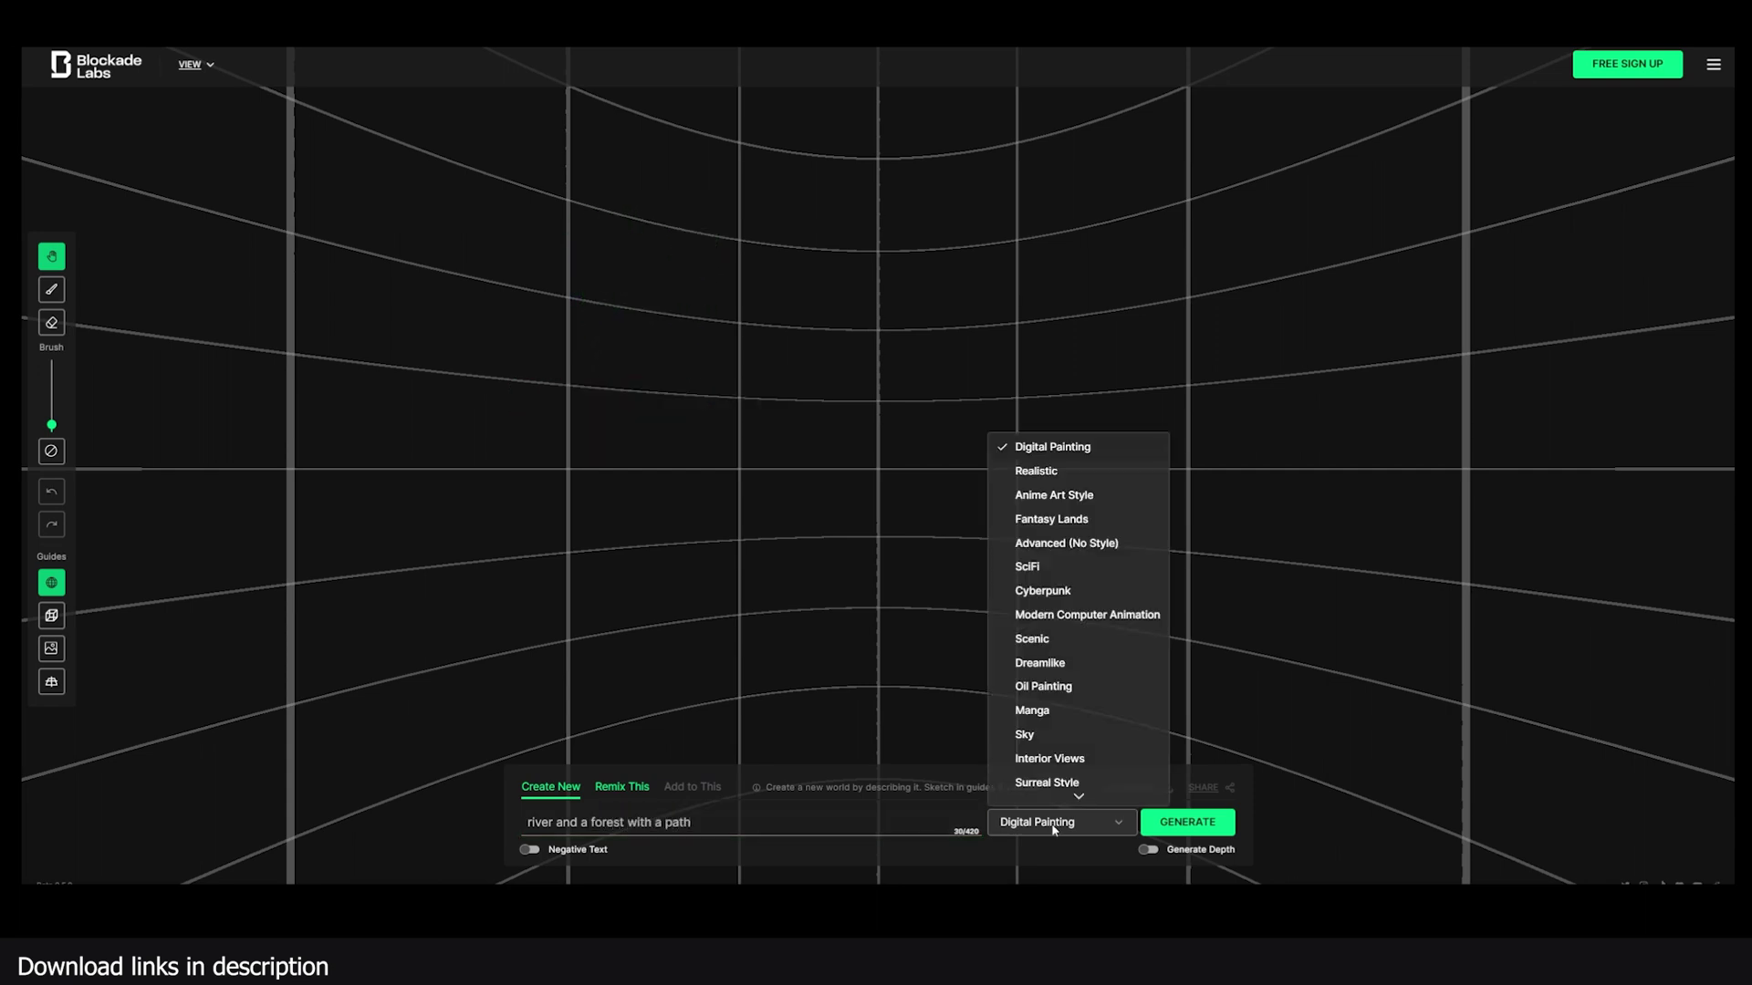
left_click(1056, 498)
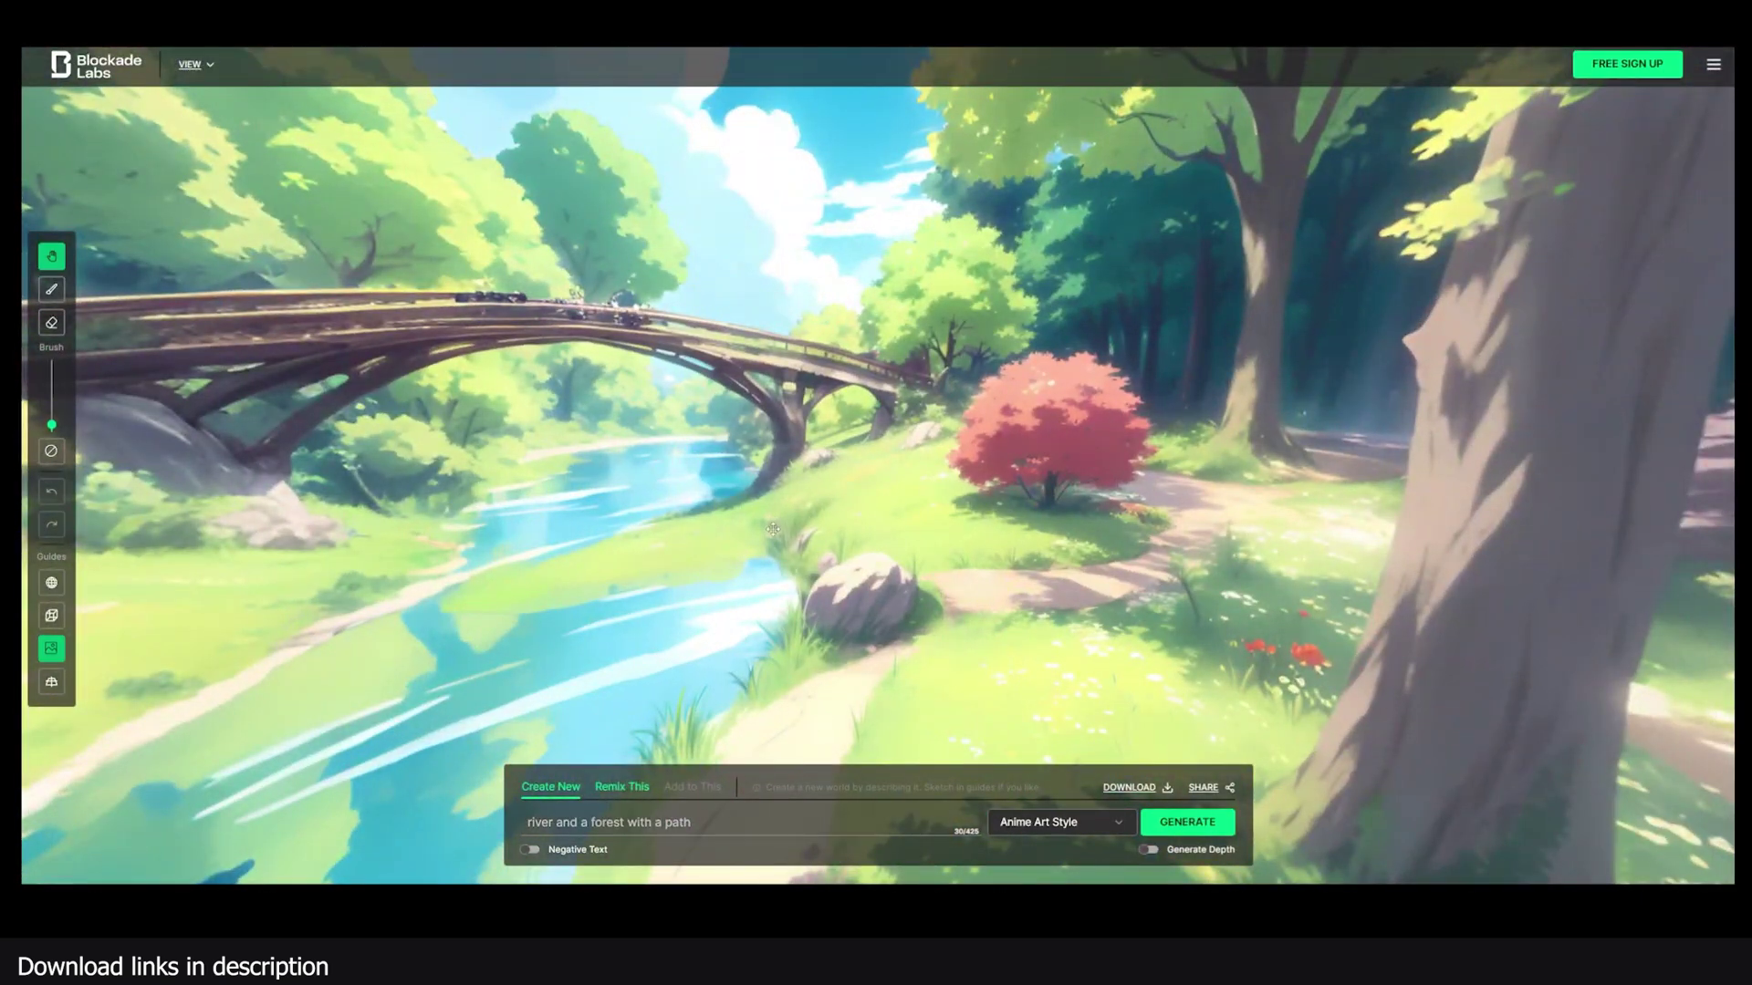
- Look around the generated anime-style river and forest world
left_click_drag(797, 518, 1218, 527)
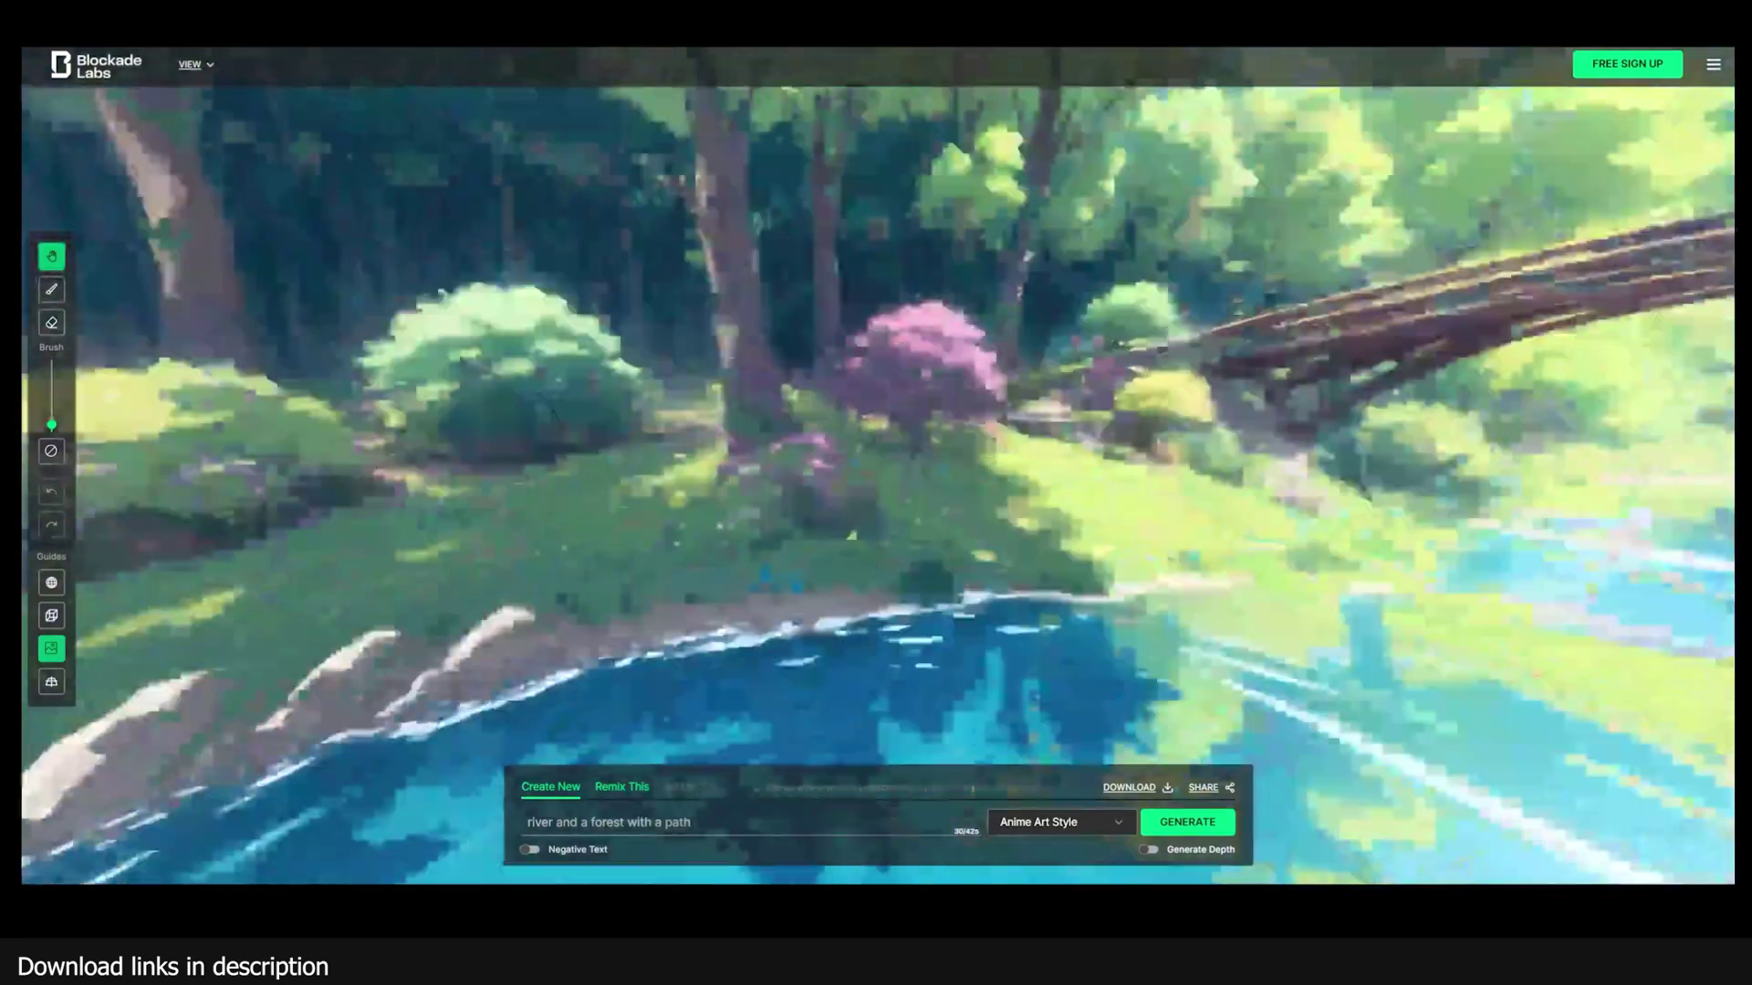
left_click_drag(1034, 698, 1454, 698)
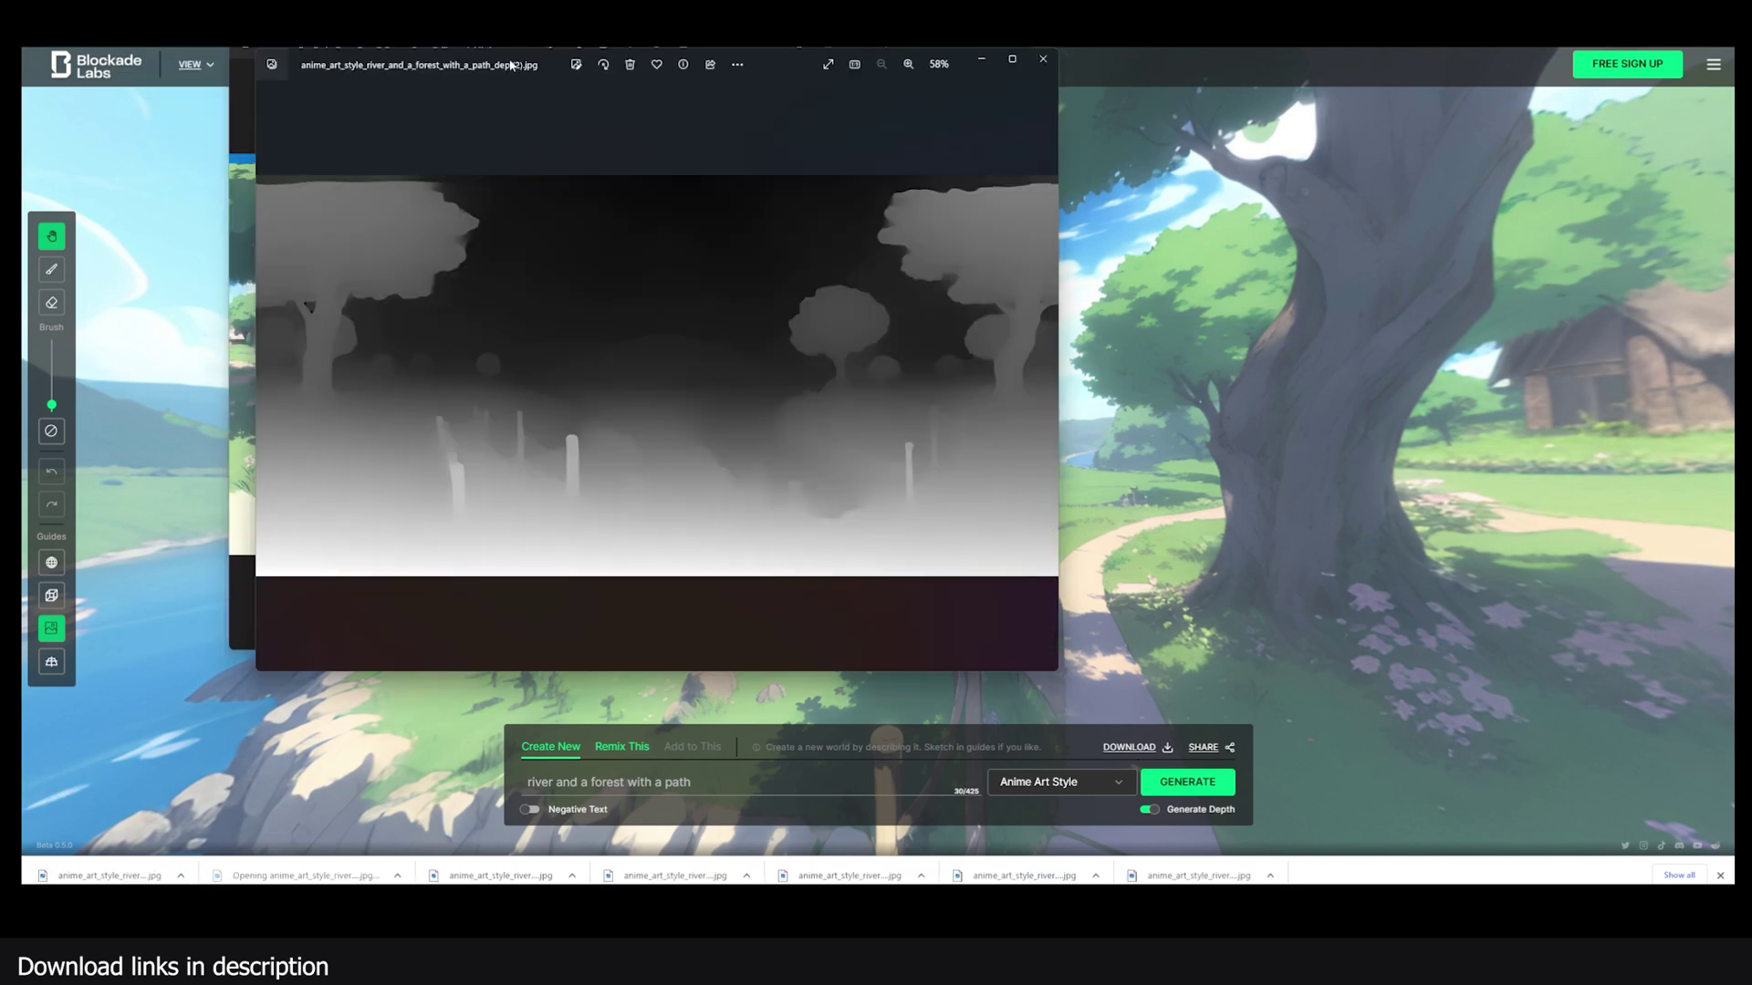
left_click_drag(511, 65, 1038, 128)
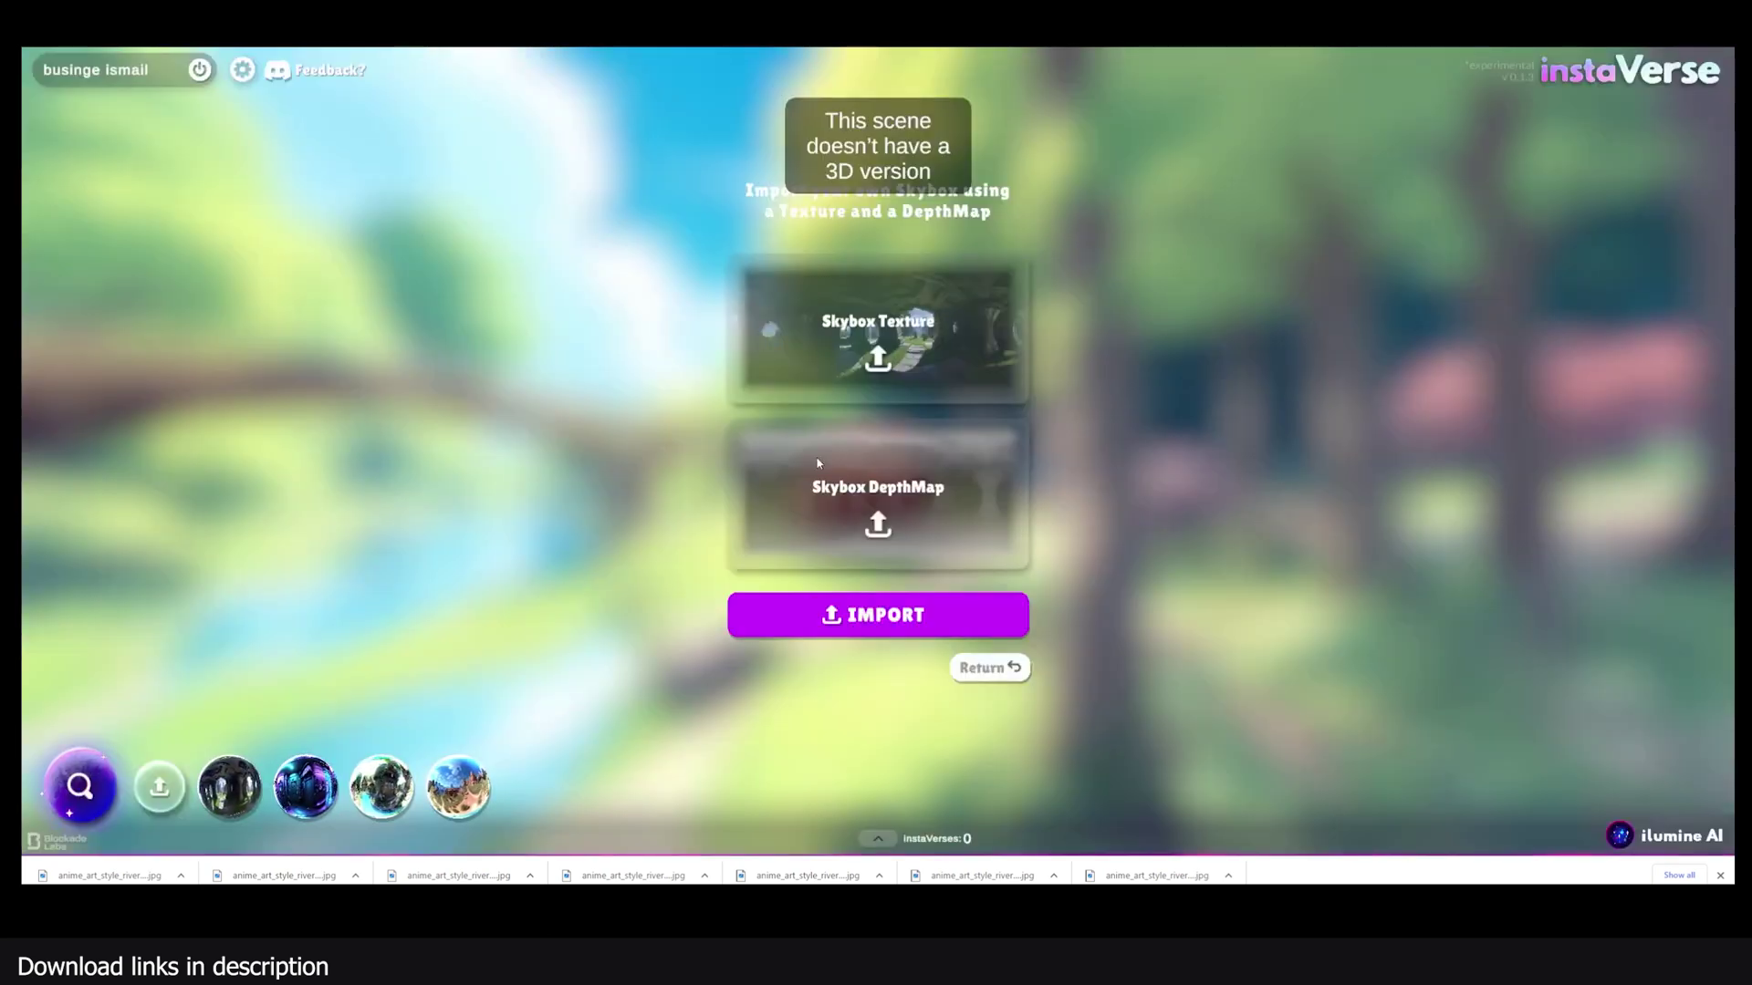
- Import "anime_art_style_river_and_a_forest_with_a_path (3).jpg" as the skybox texture together with its downloaded depth map in instaVerse
left_click(876, 358)
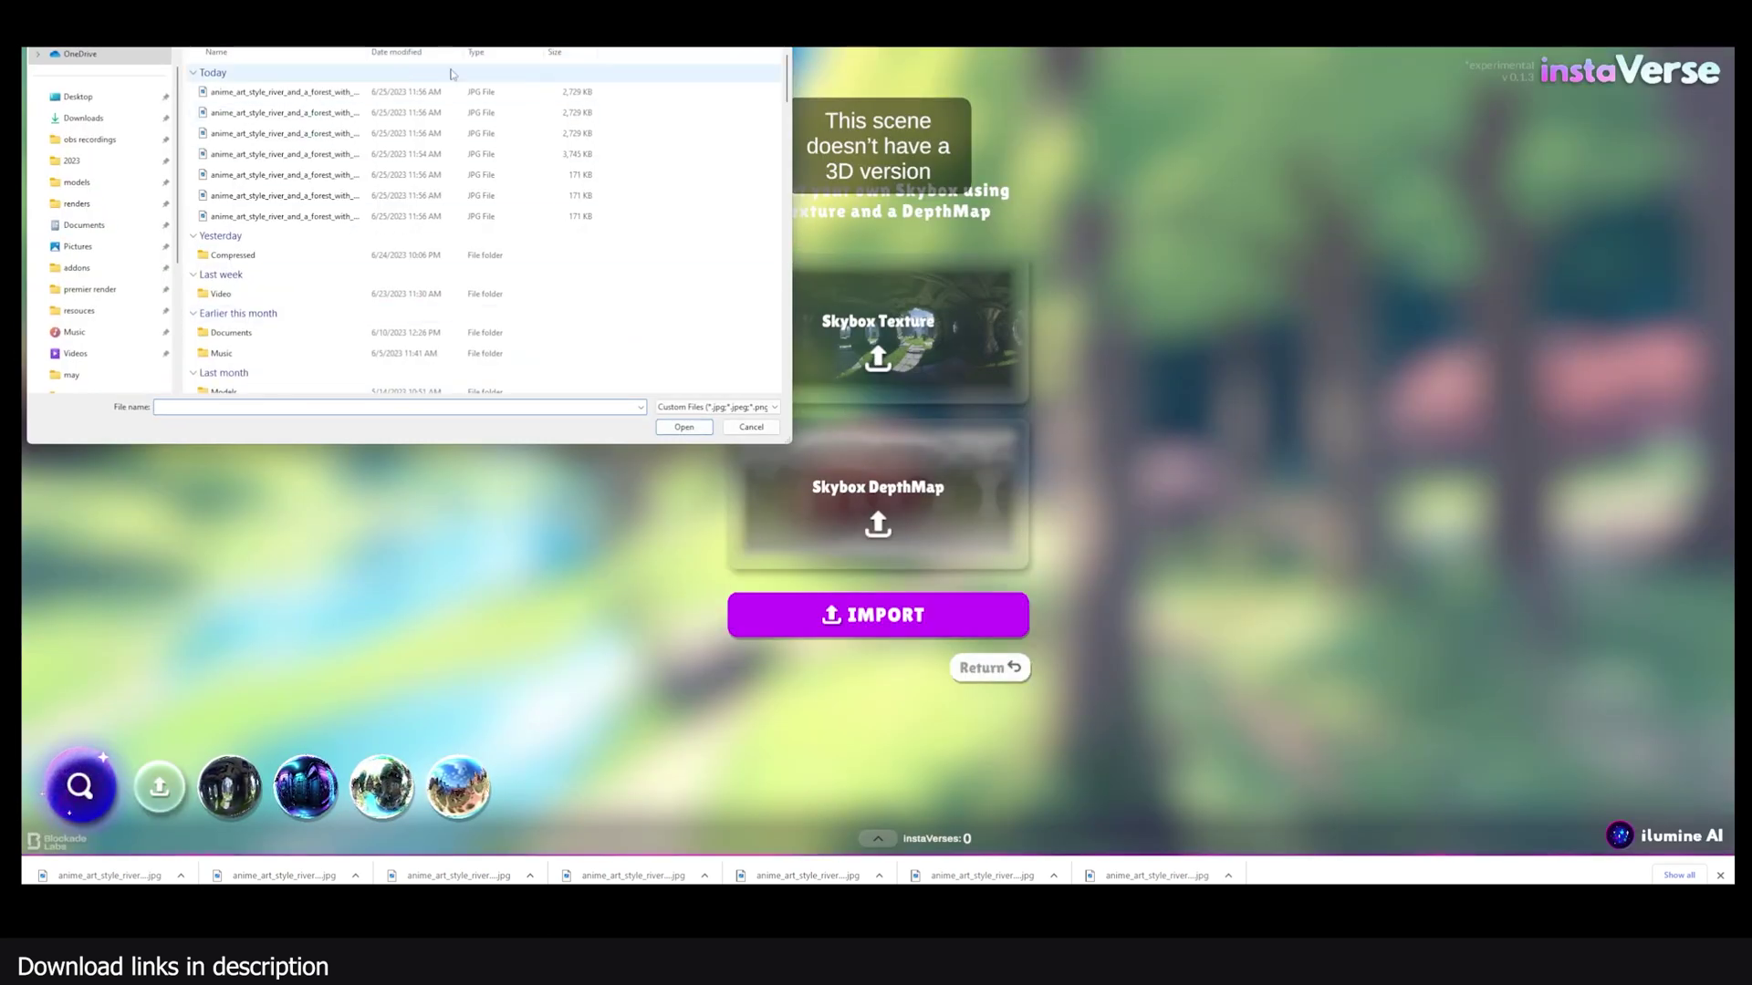
scroll(467, 91, "up", 5, "ctrl")
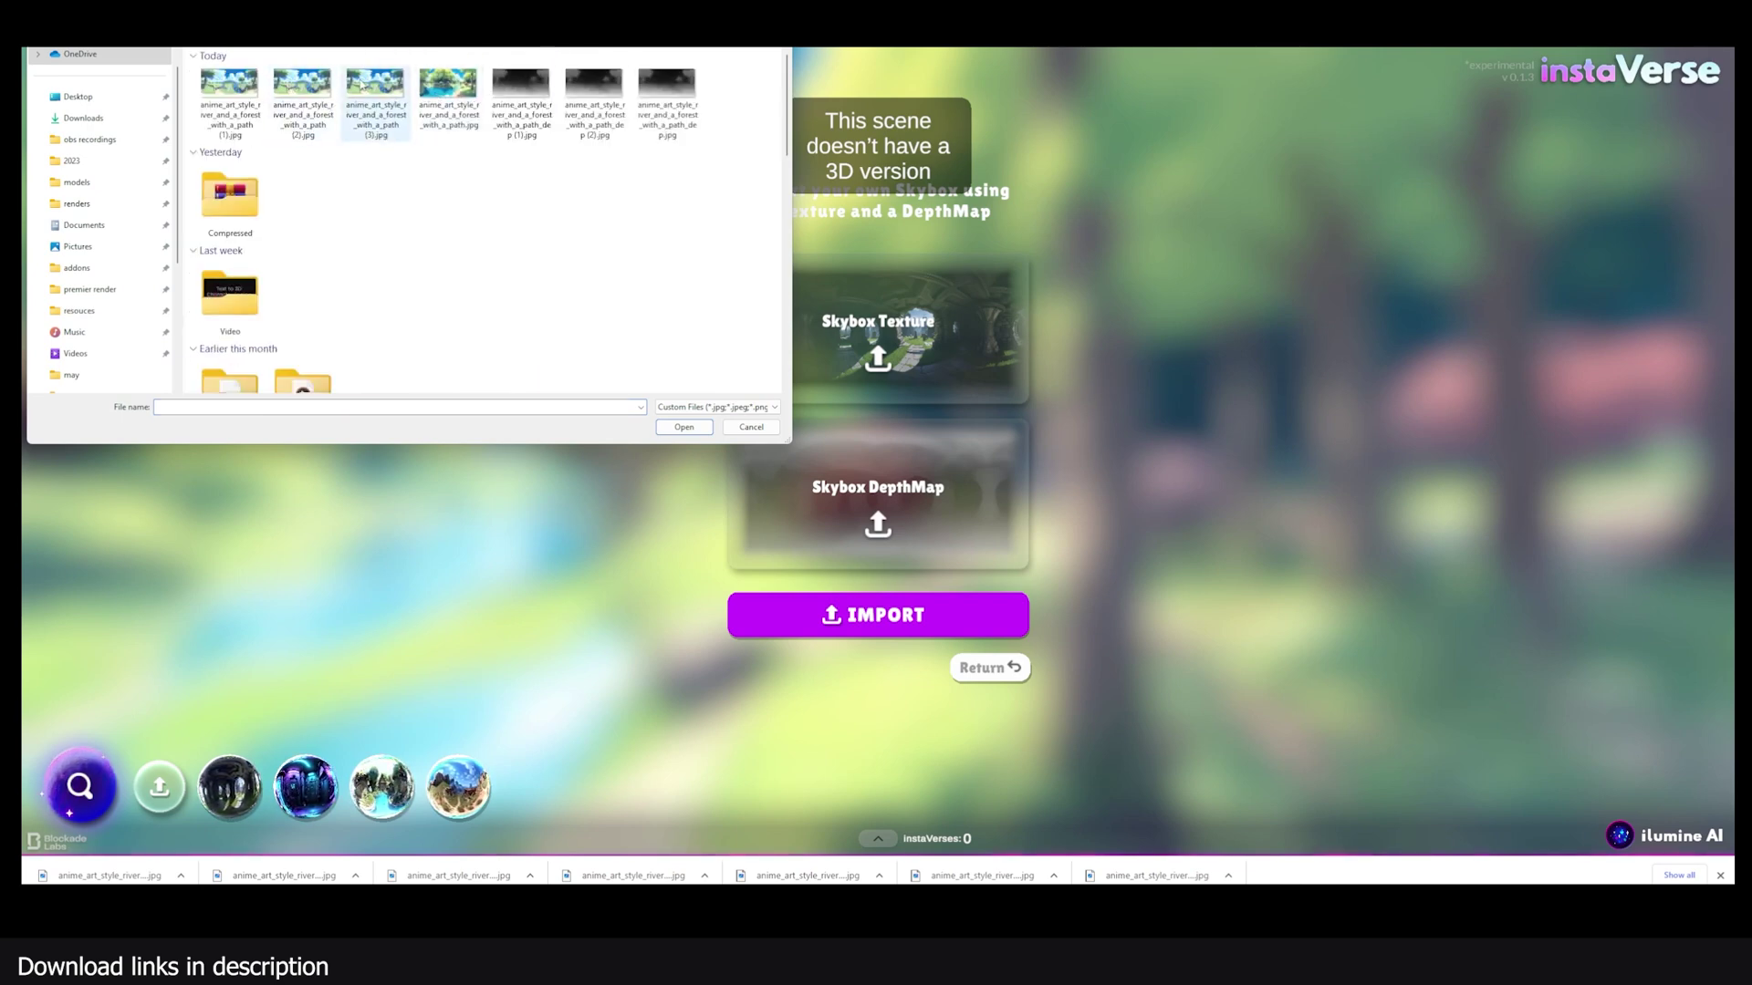
double_click(374, 84)
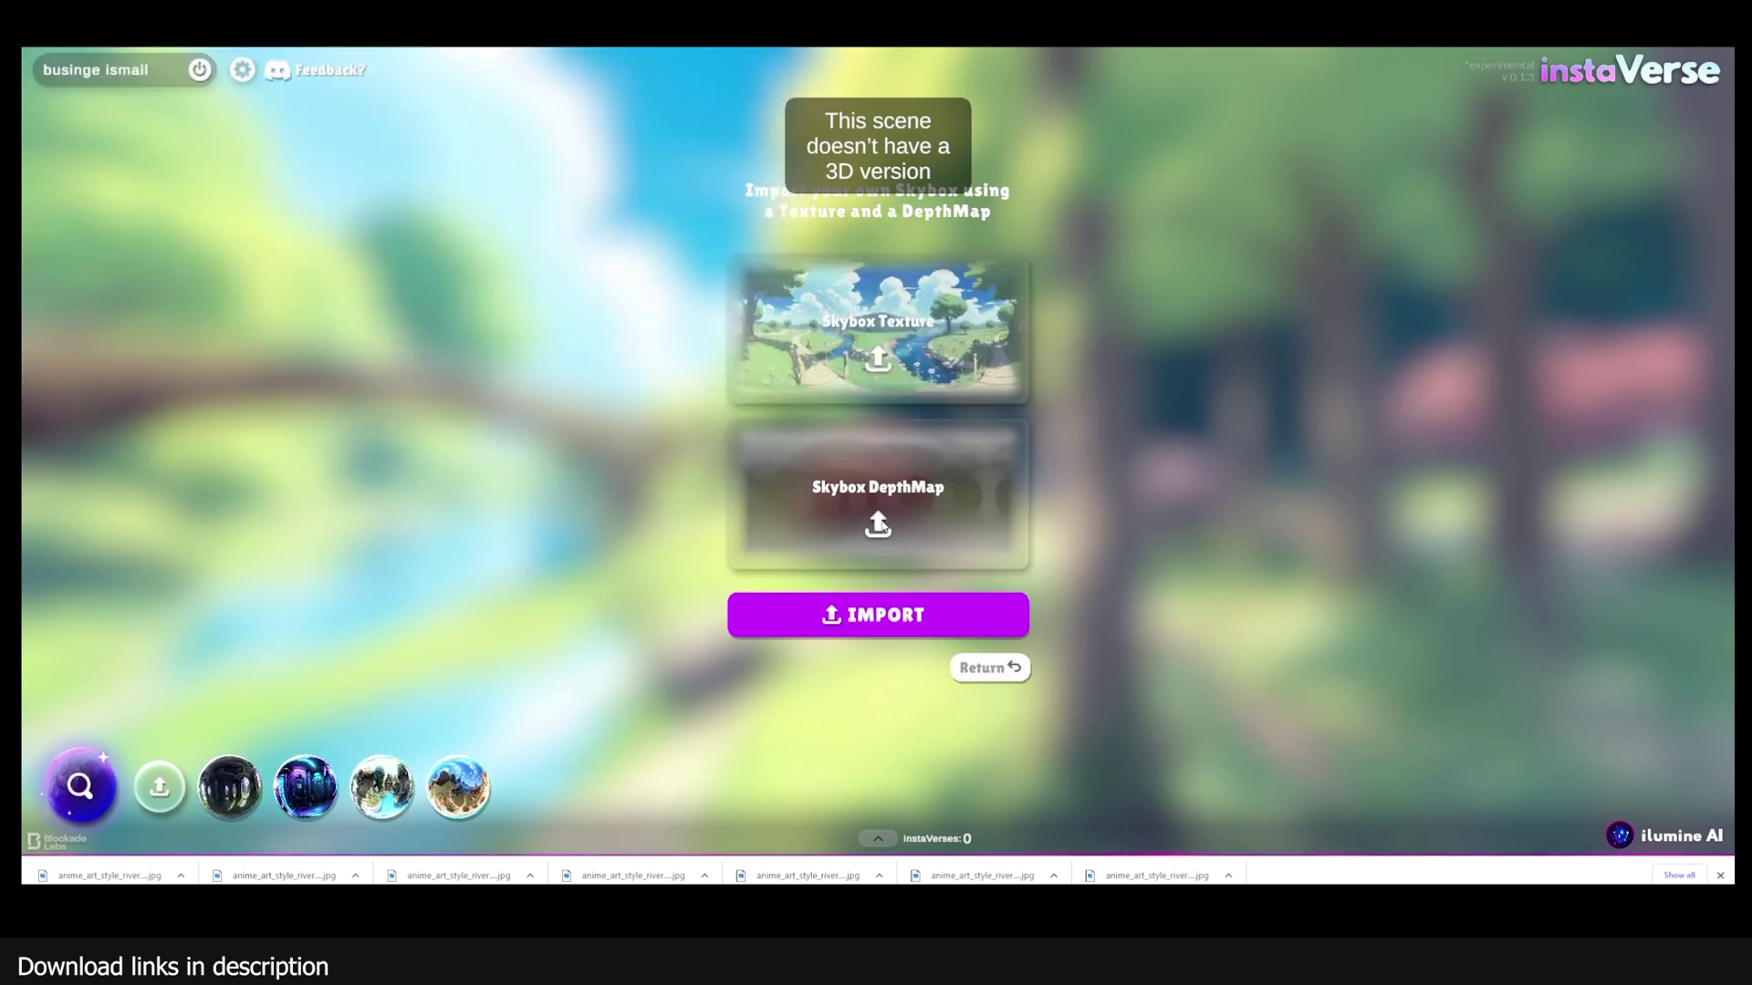
left_click(881, 525)
double_click(627, 193)
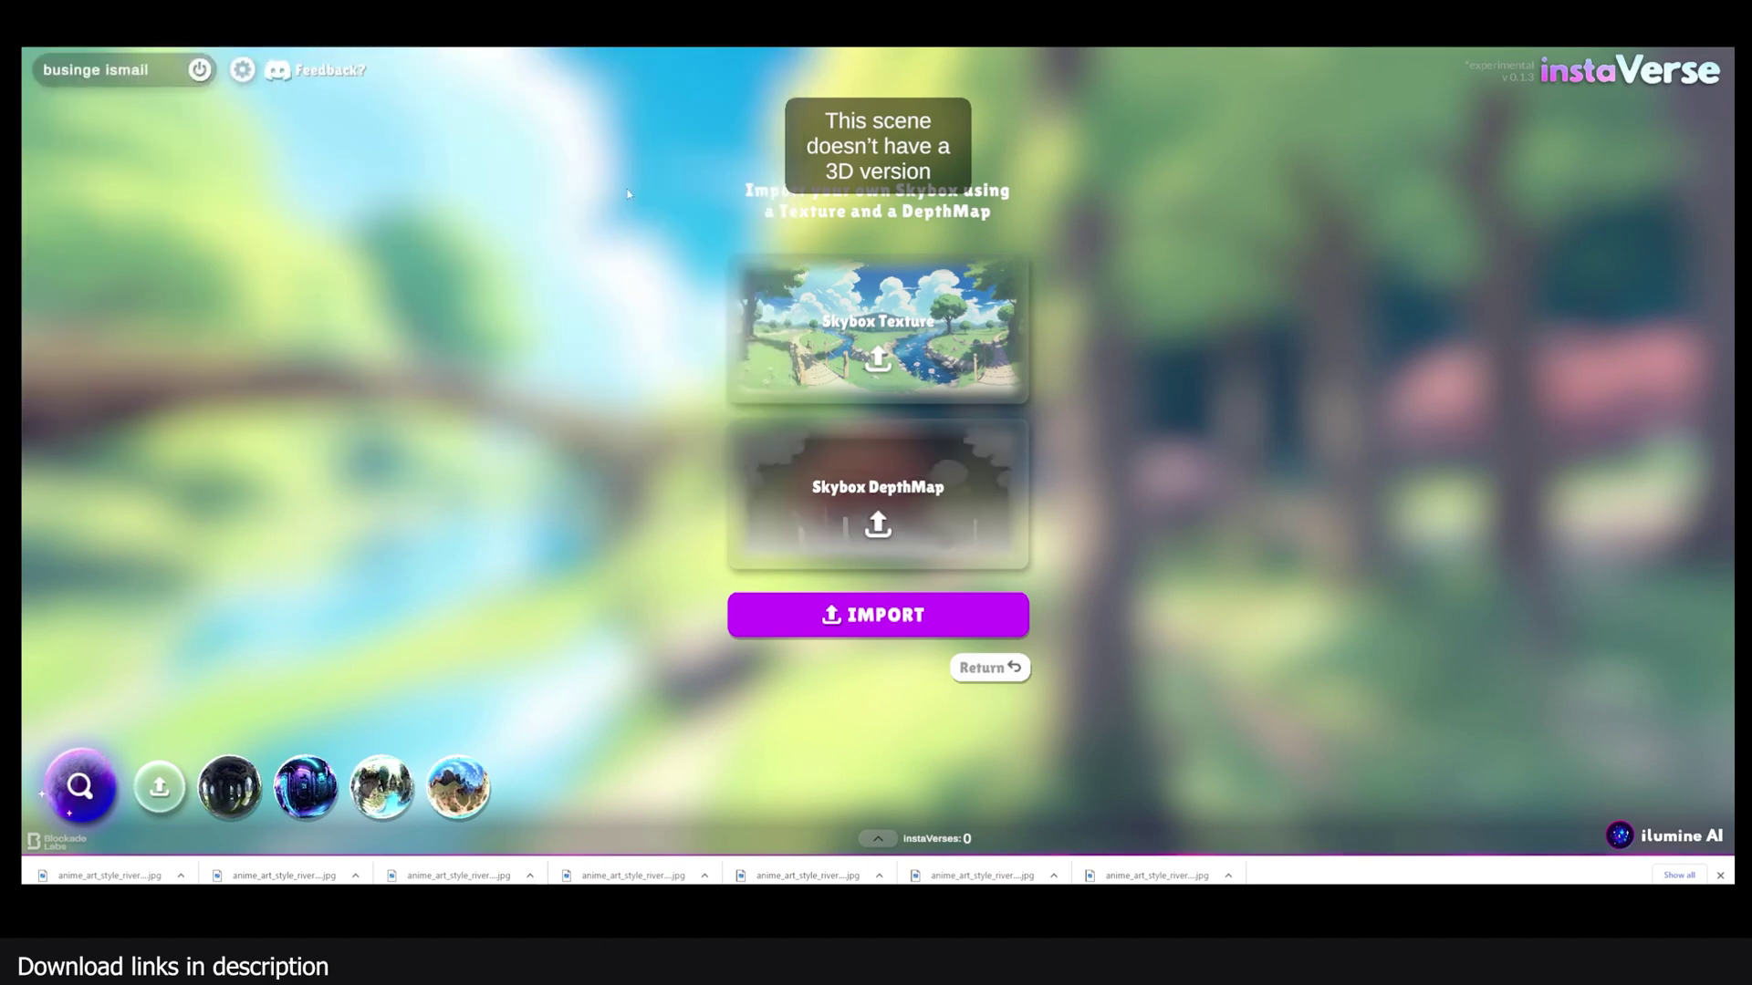
left_click(852, 616)
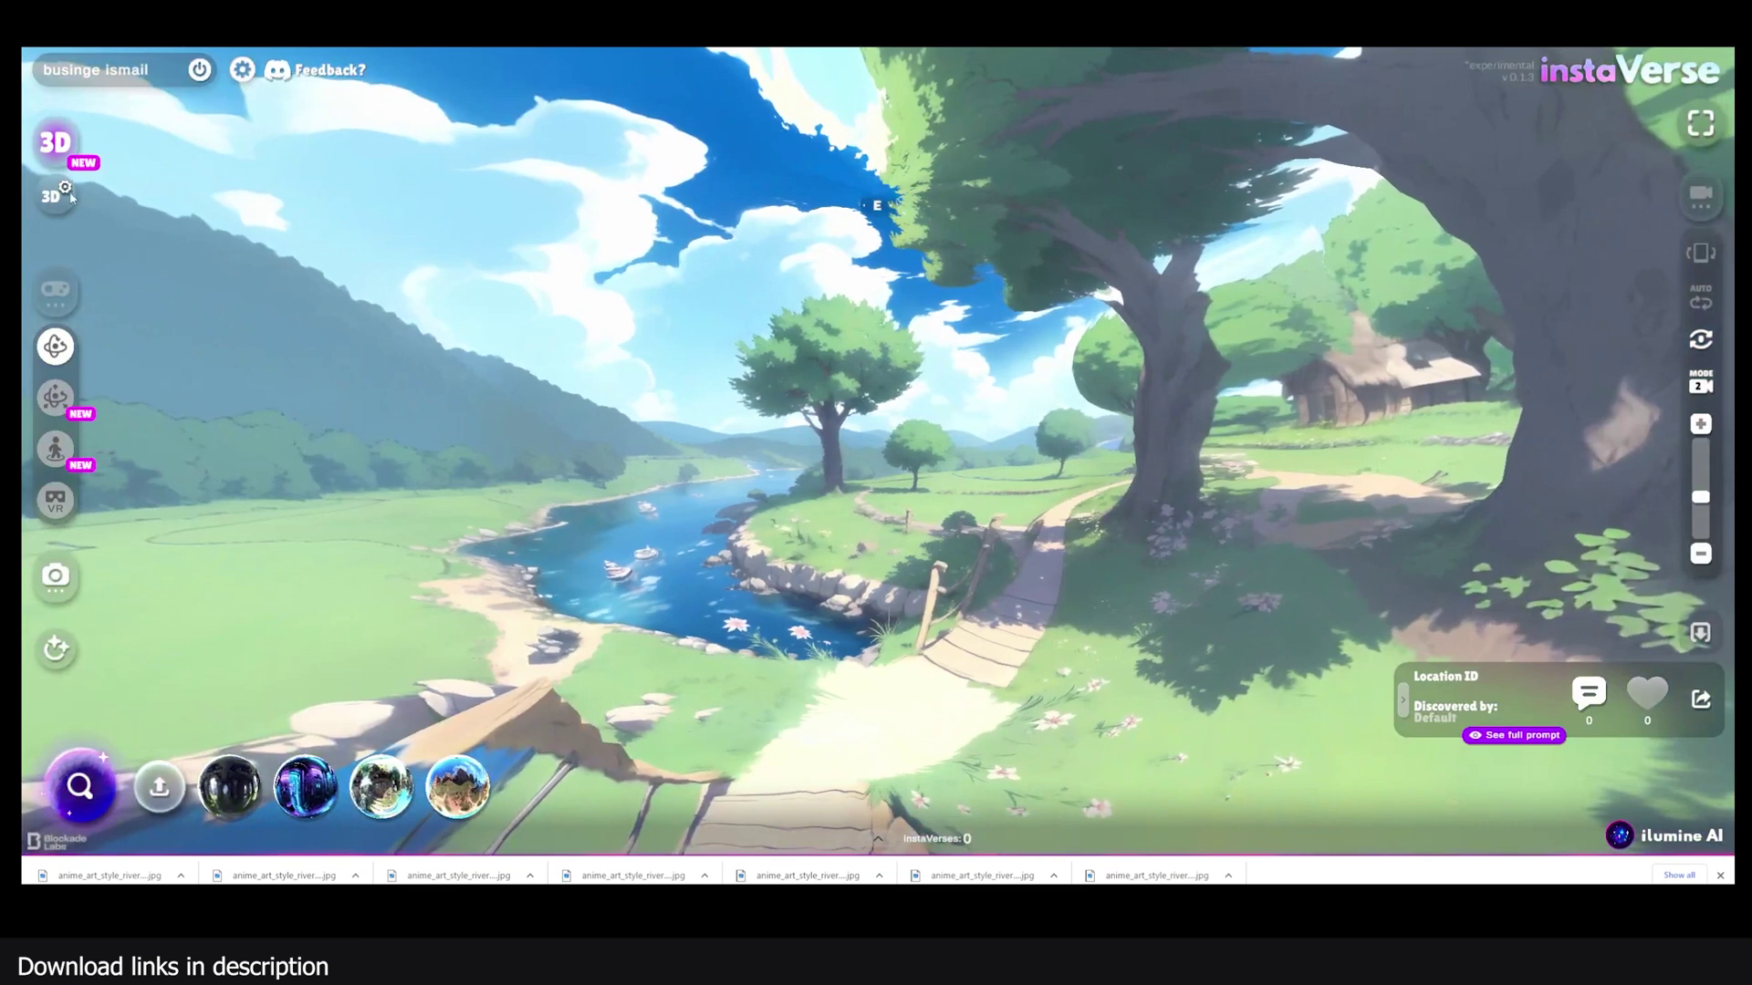
- Increase the imported river scene's World Size and switch the scene to character mode
left_click(56, 194)
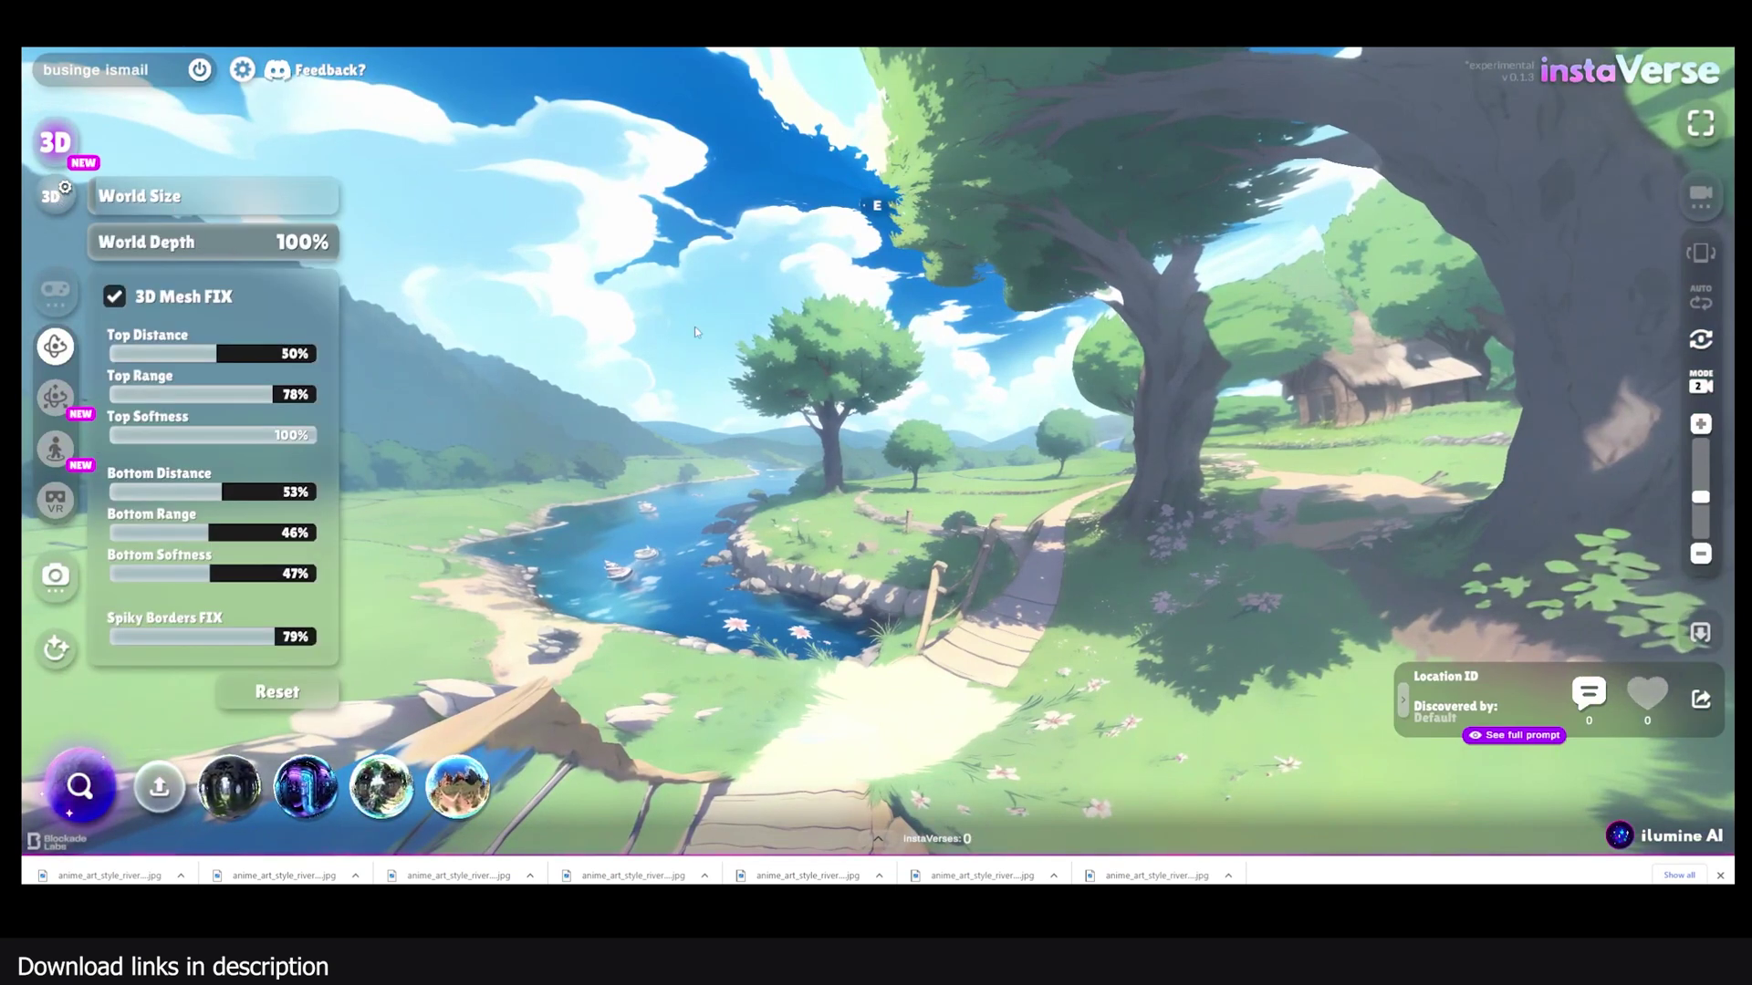
left_click(59, 290)
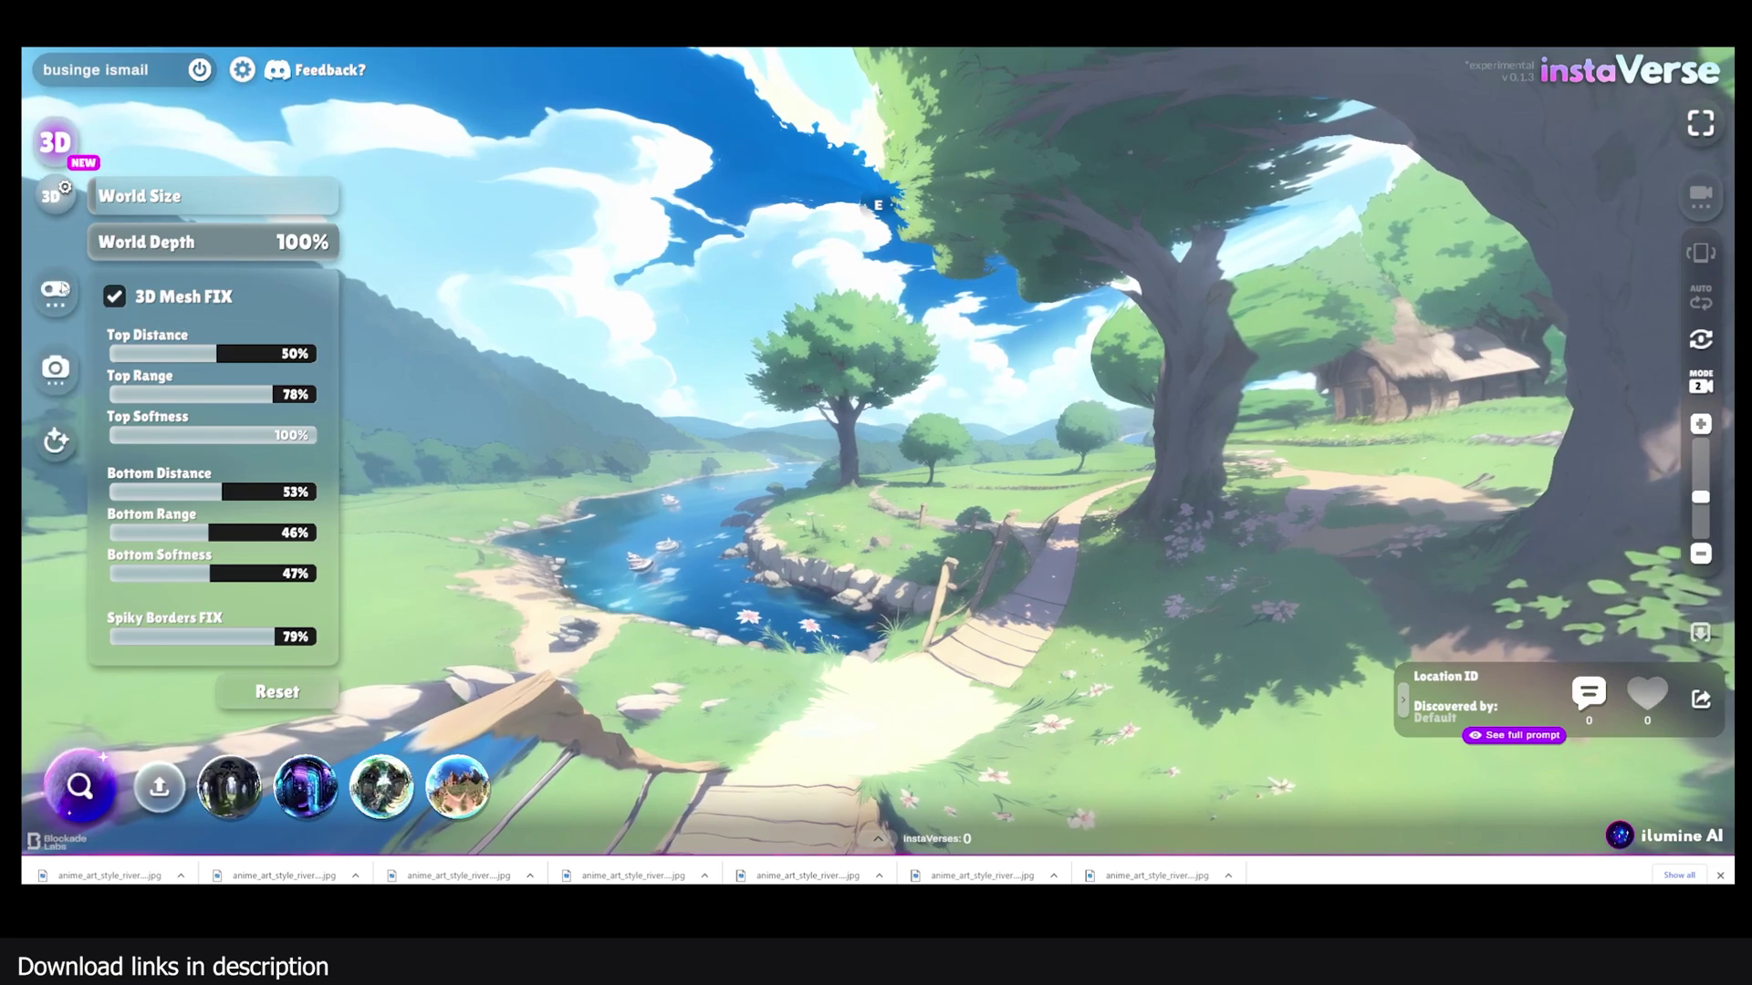
left_click(60, 289)
left_click(54, 448)
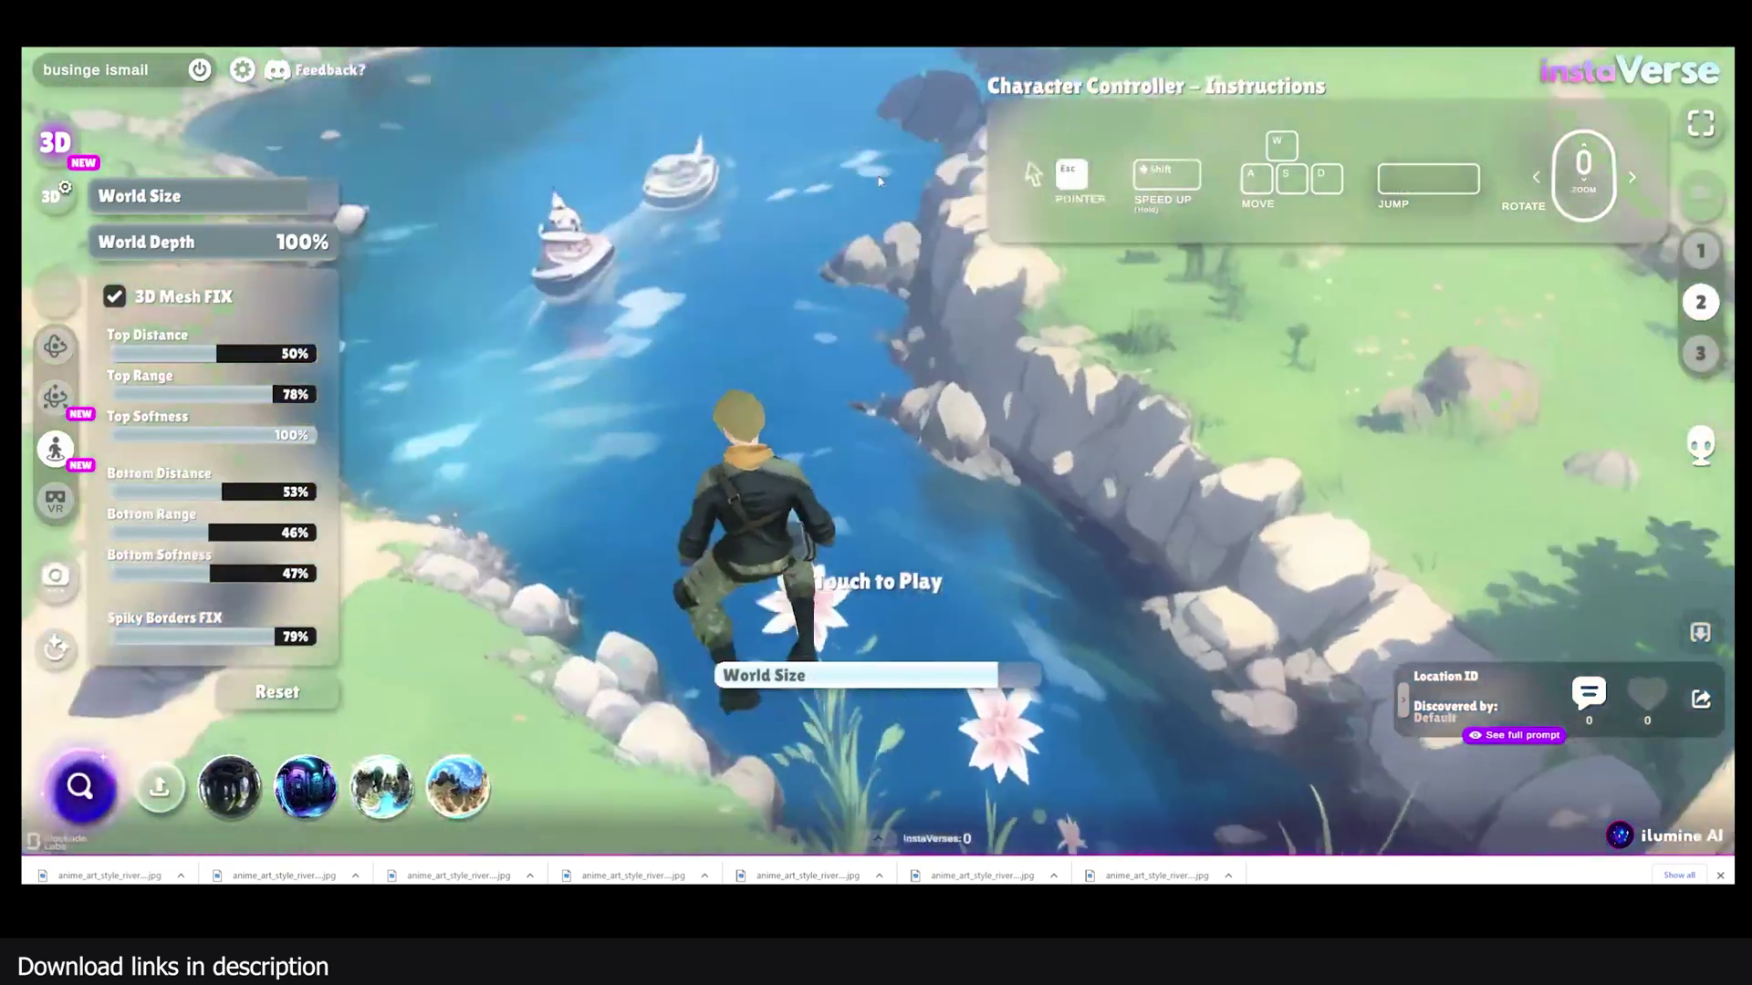
- Start playing and walk the character through the imported river scene
left_click(766, 118)
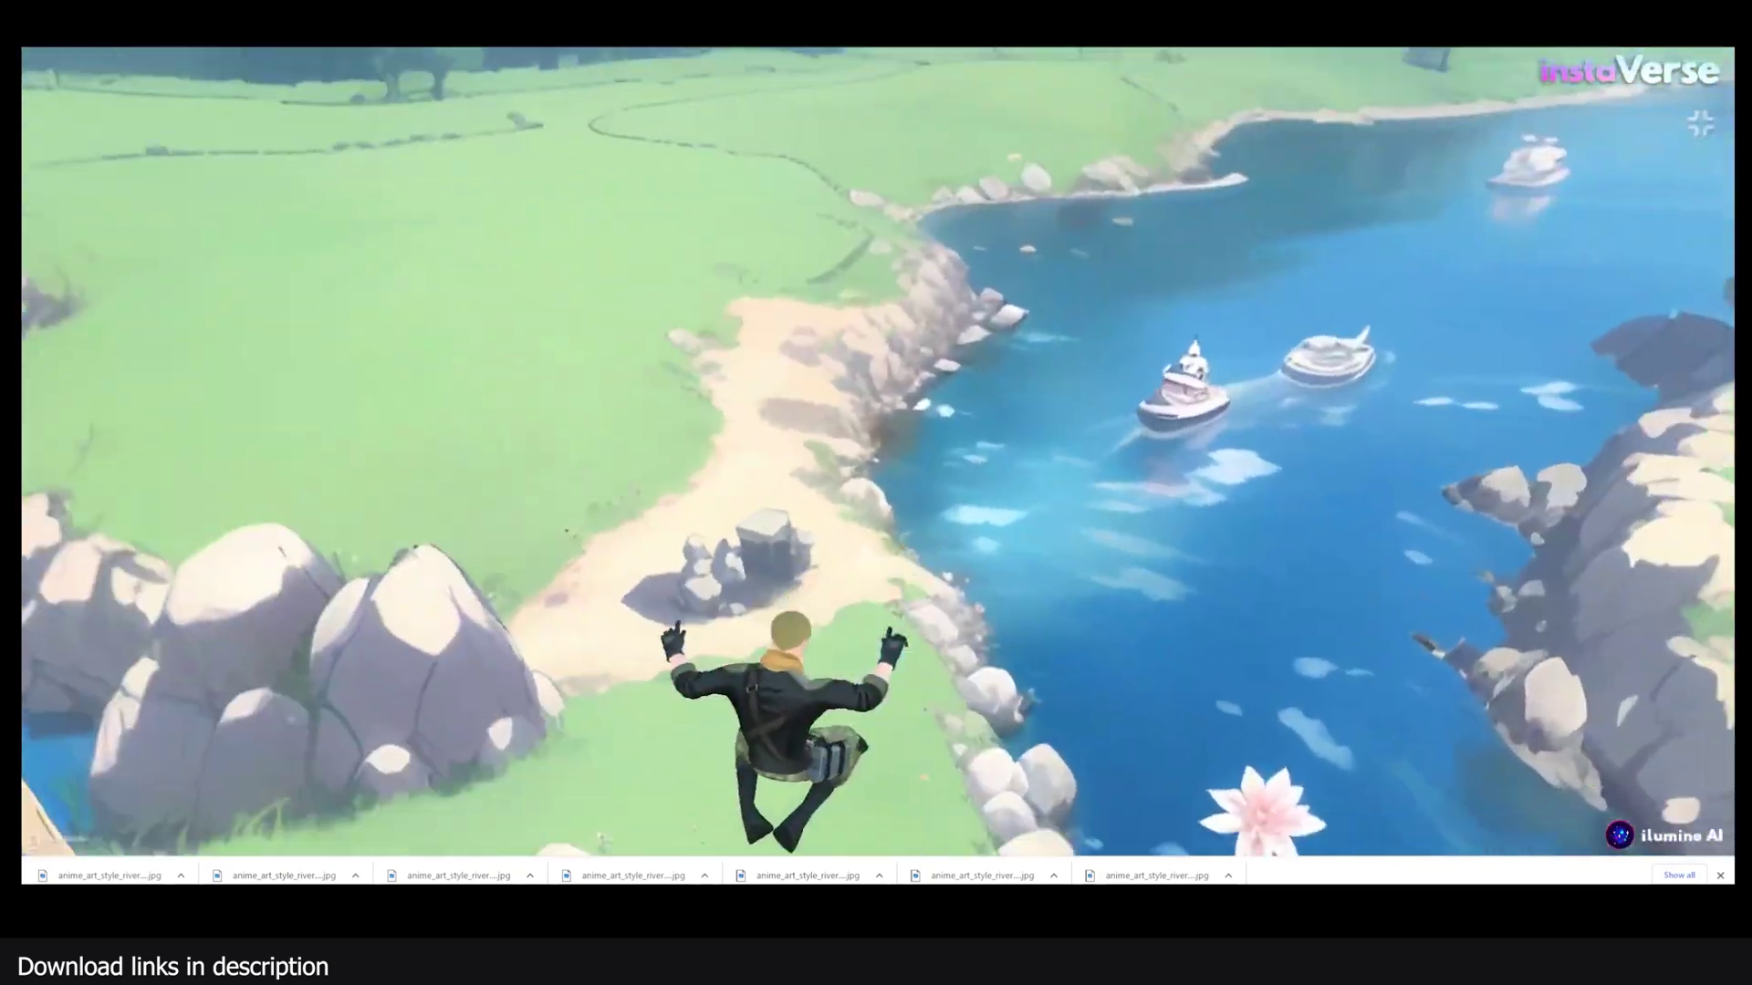
key("w")
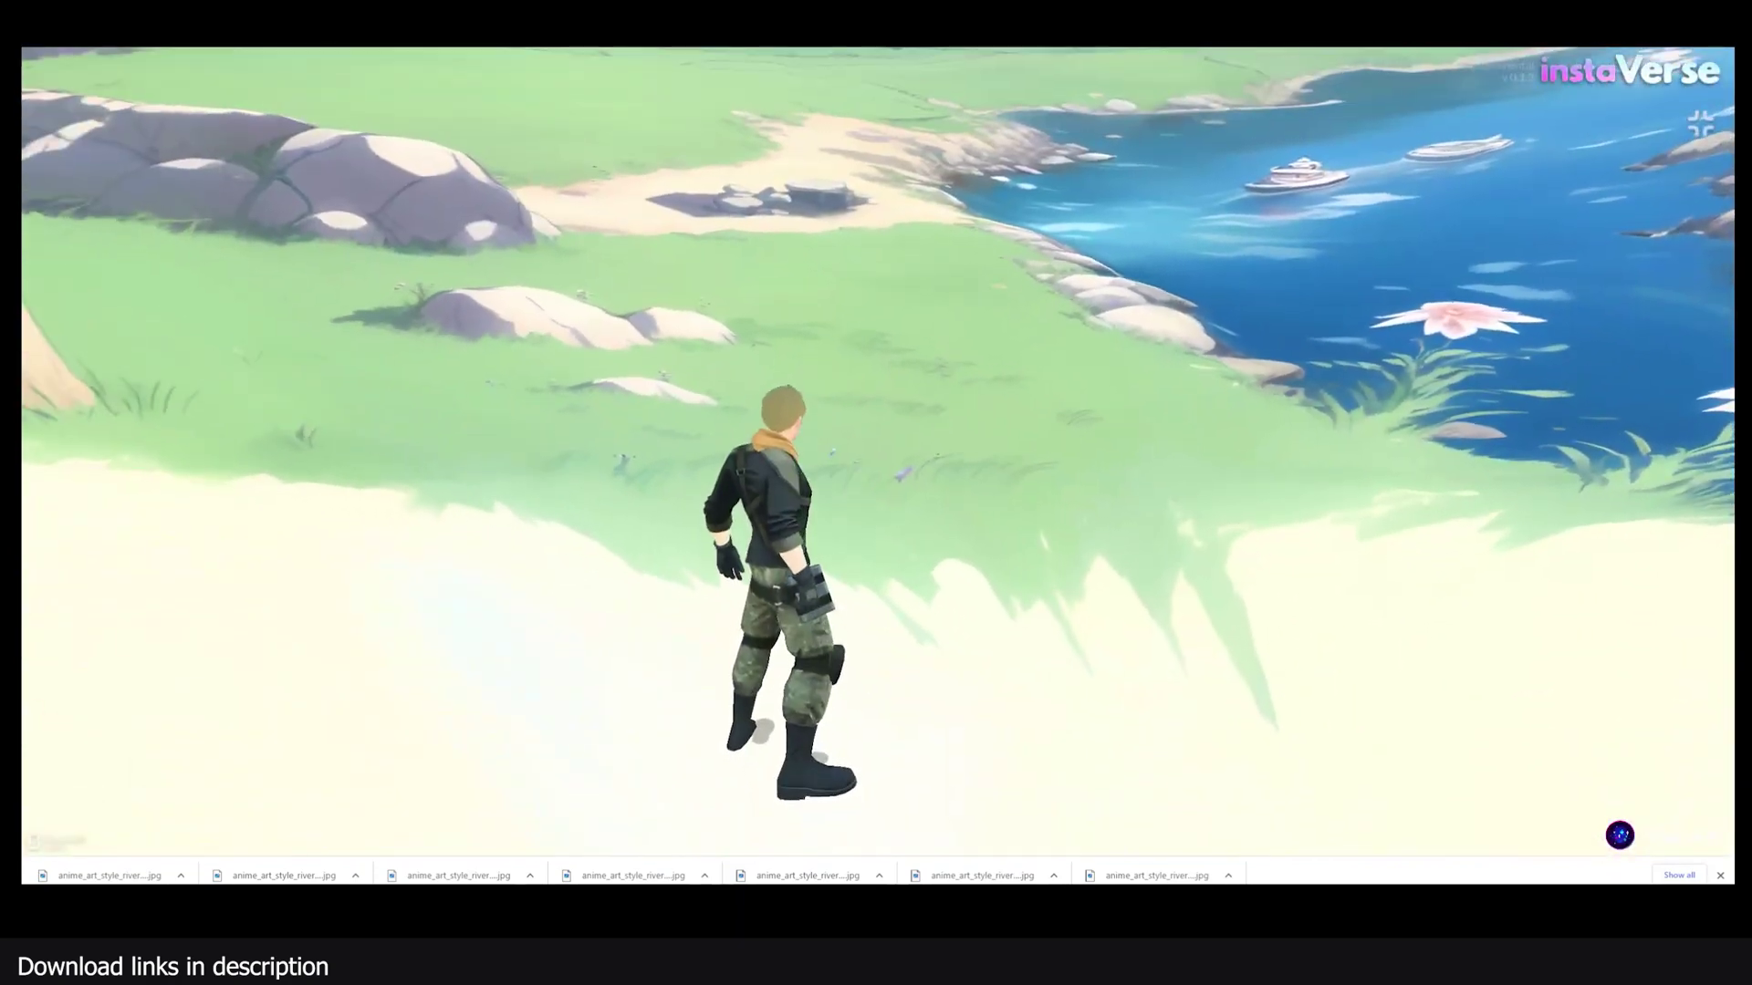
key("w")
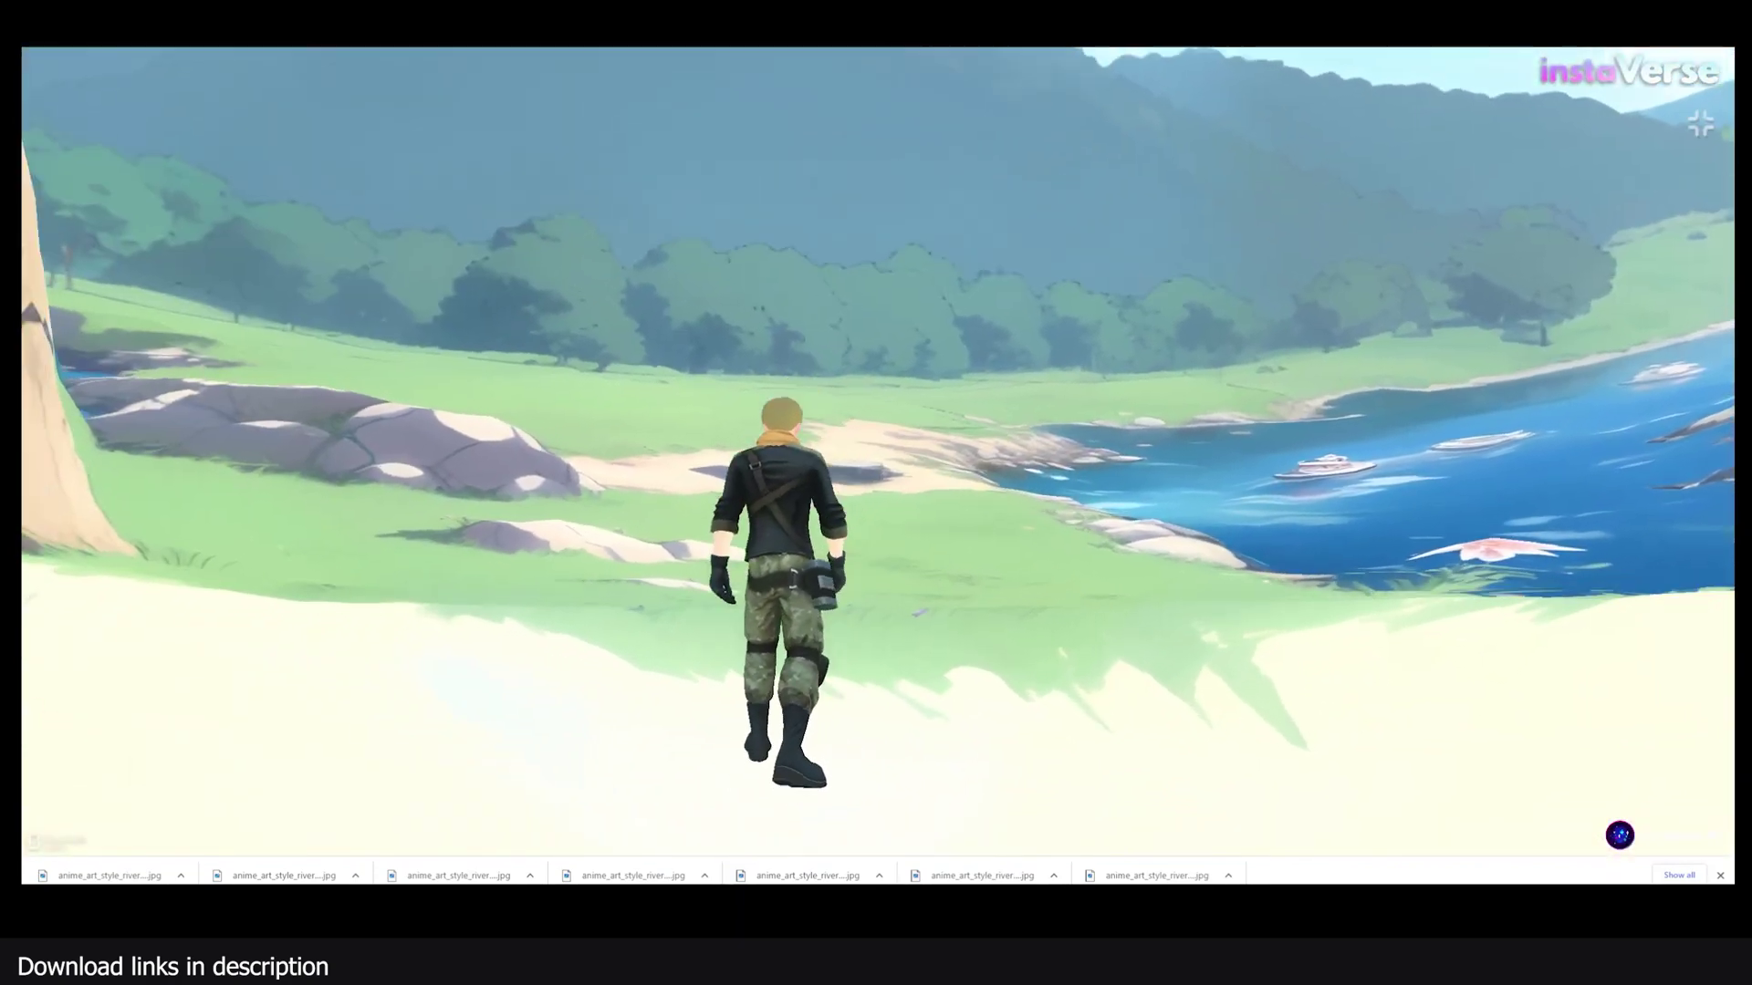
key("w")
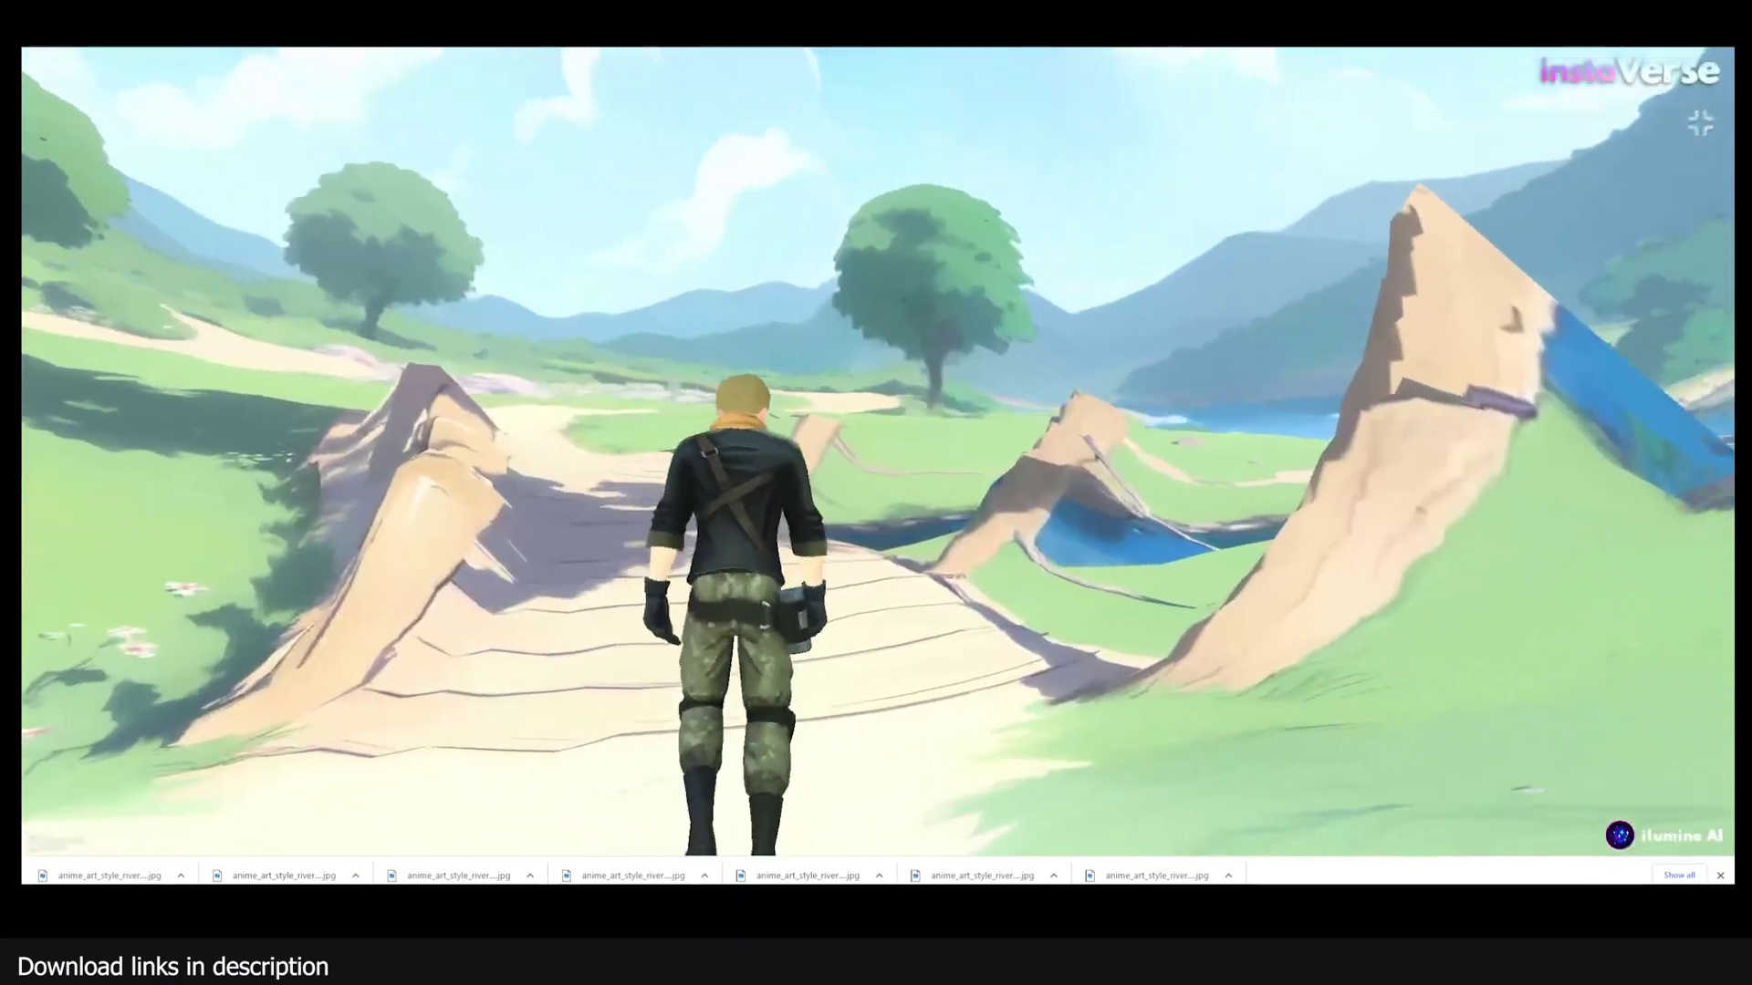
key("w")
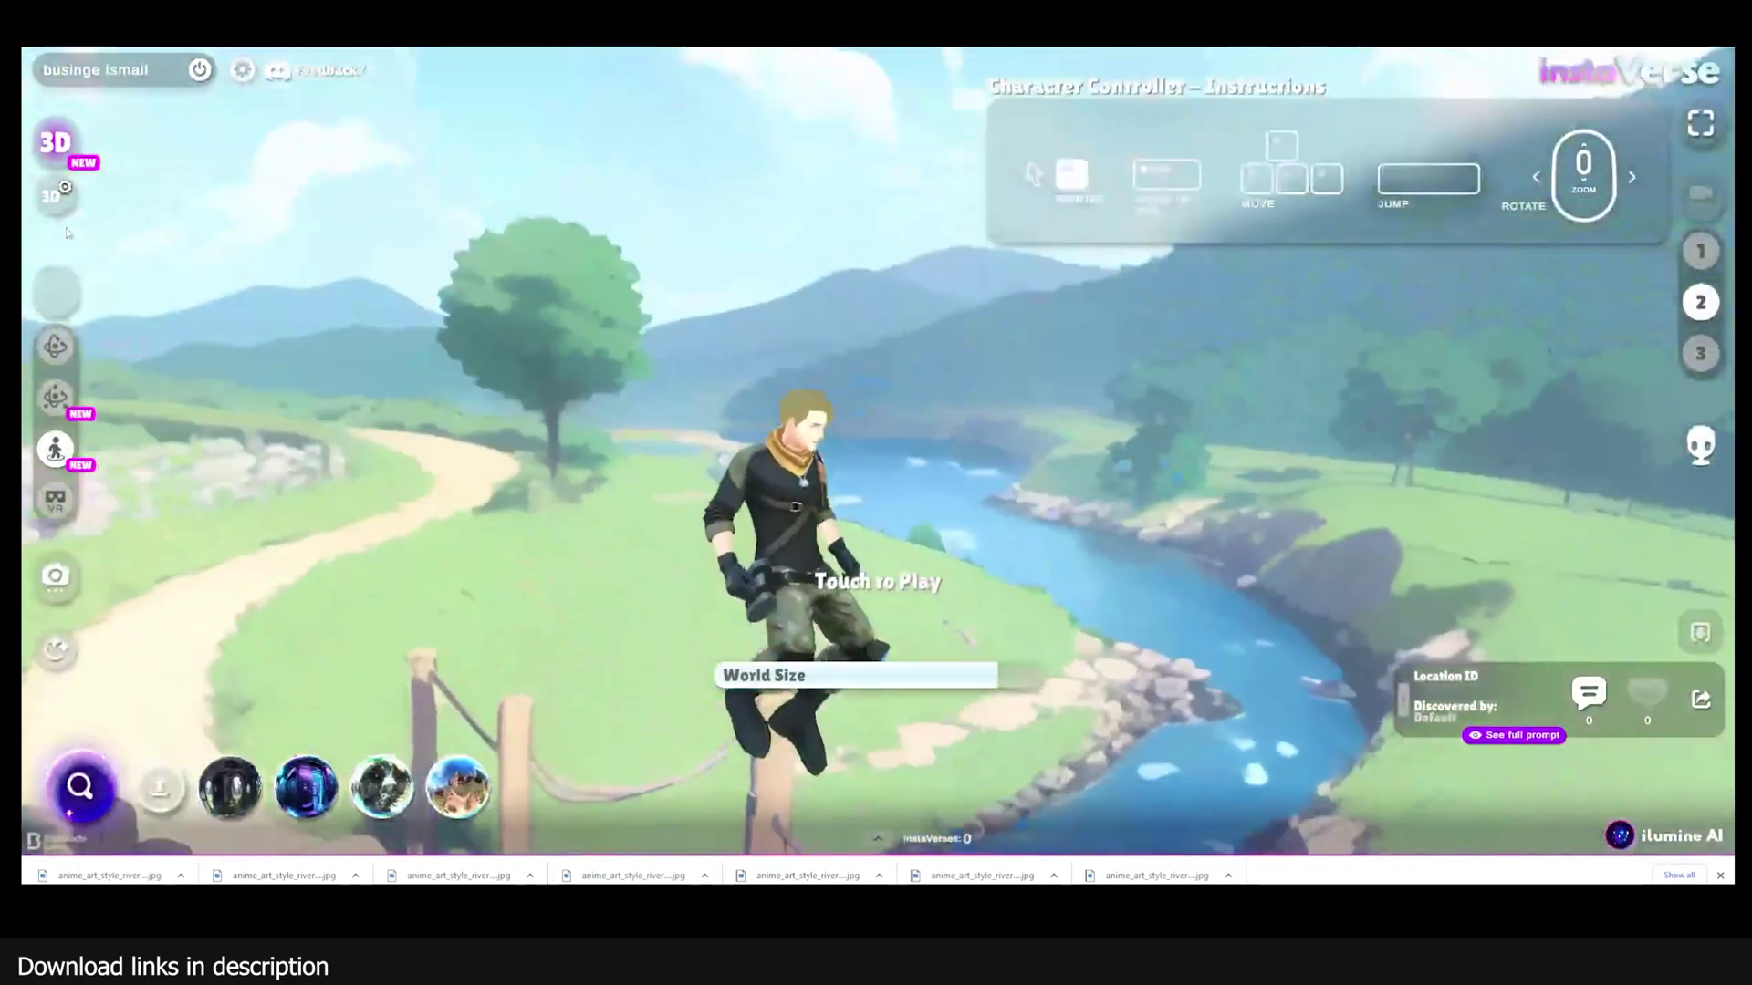
- Open the imported world's 3D settings with the World Size and 3D Mesh FIX options
left_click(55, 196)
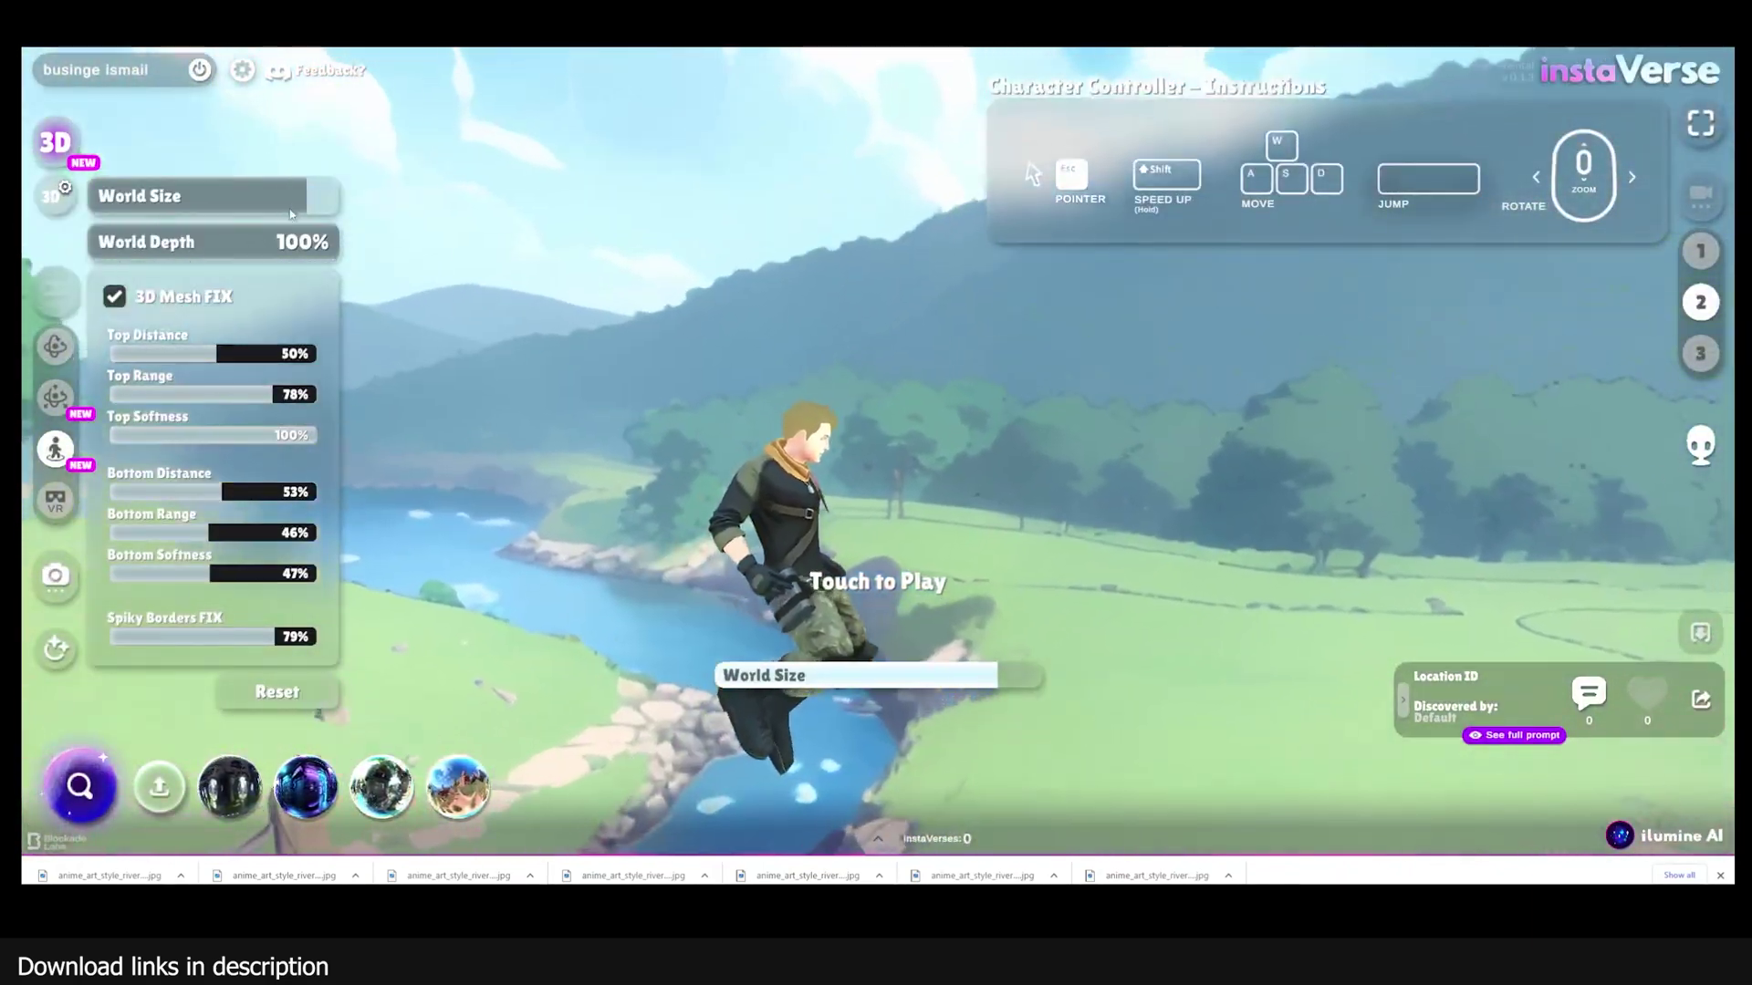